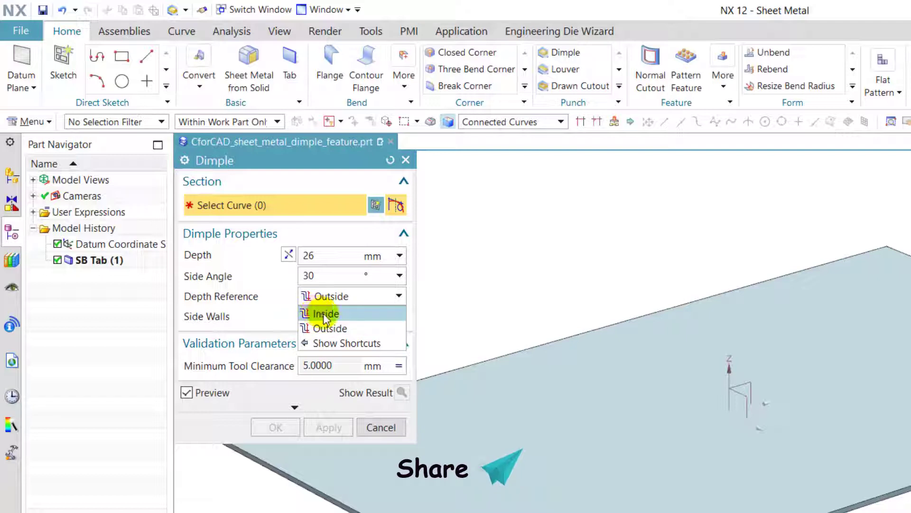
Review the Depth Reference and Side Walls choices for the dimple, choosing Outside and Material Outside, and reveal the additional settings
click(332, 327)
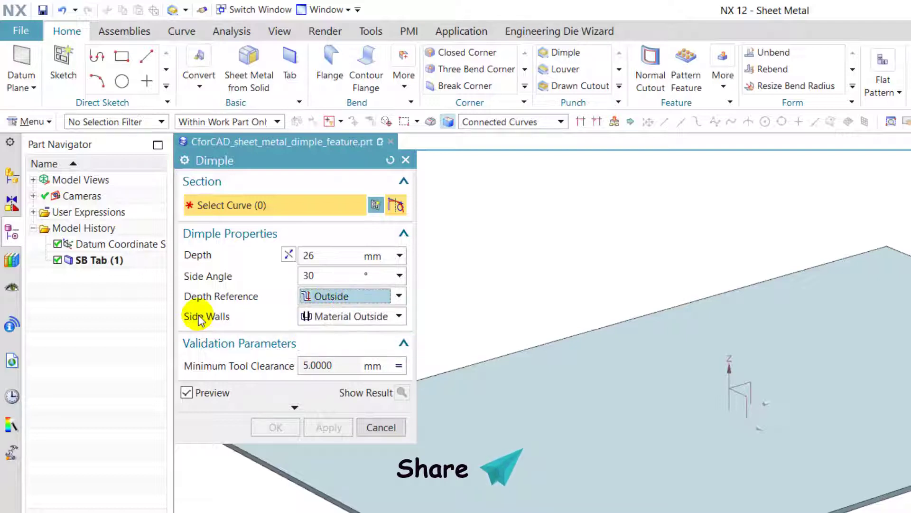
click(314, 316)
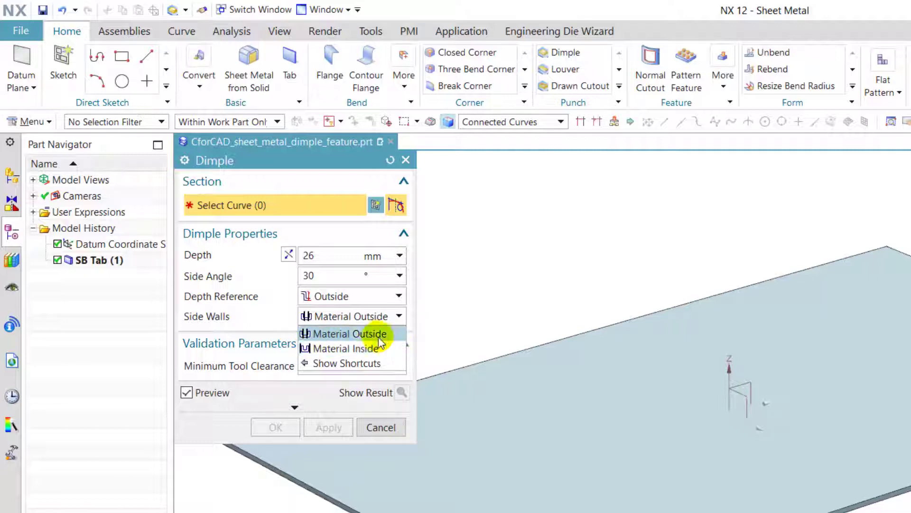
click(366, 316)
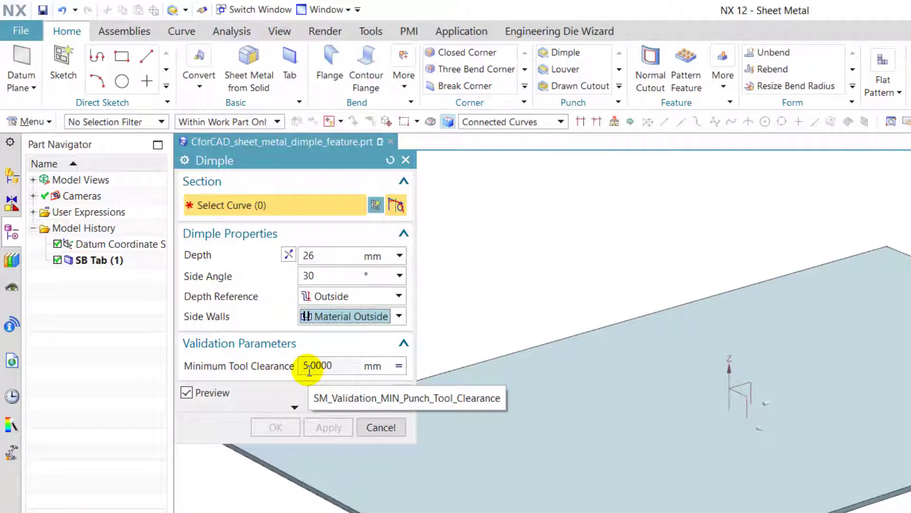
click(293, 407)
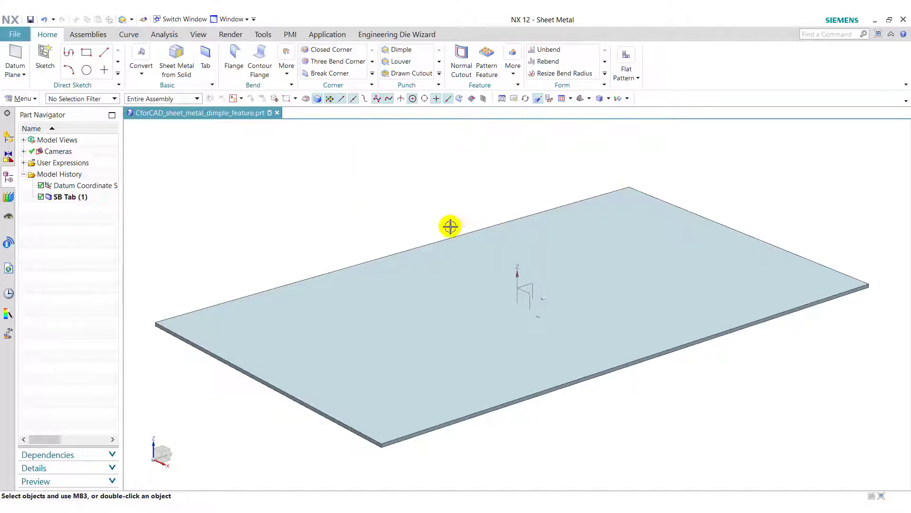
Start a Dimple on the sheet's top face and sketch a rectangle centred on the origin, about 445 mm long and 210 mm wide
click(401, 51)
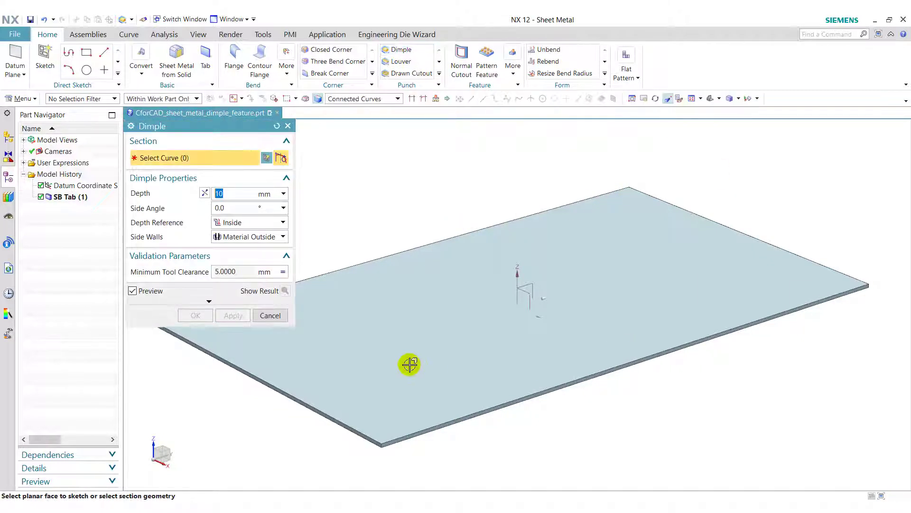
click(526, 306)
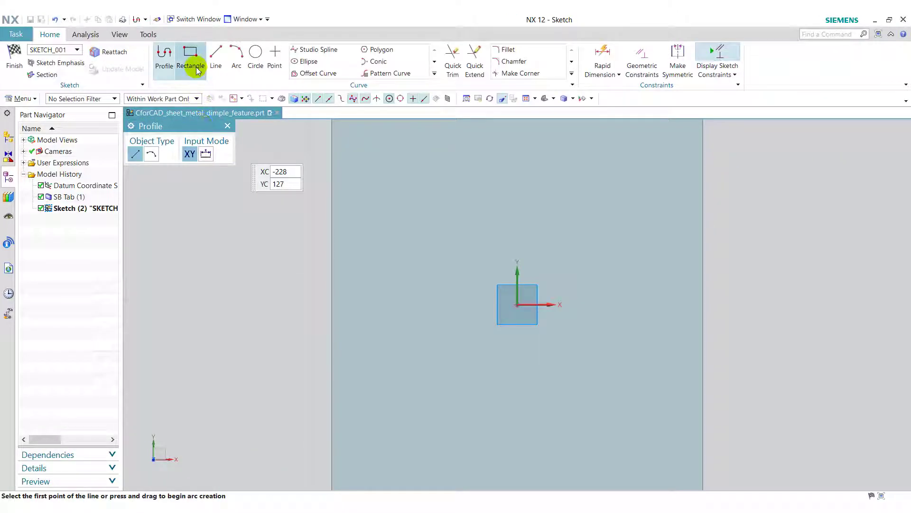
click(192, 62)
scroll(688, 251, down, 3)
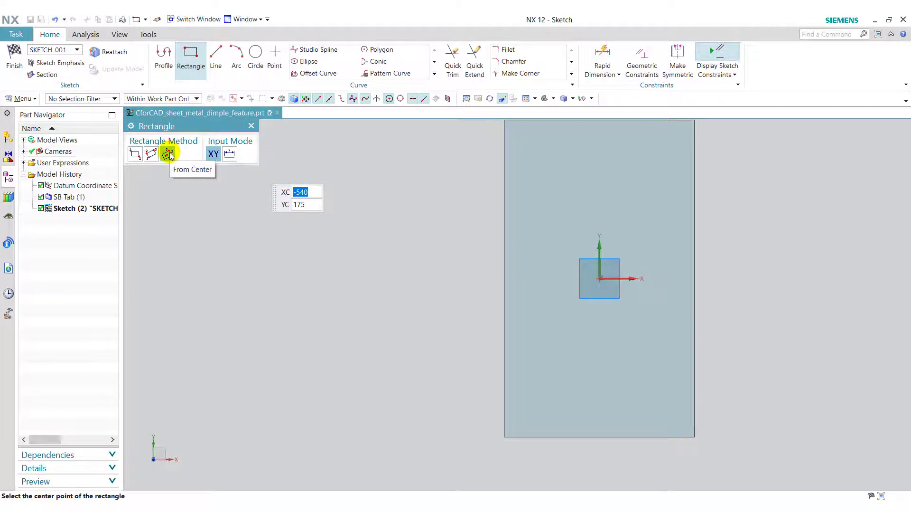
click(597, 278)
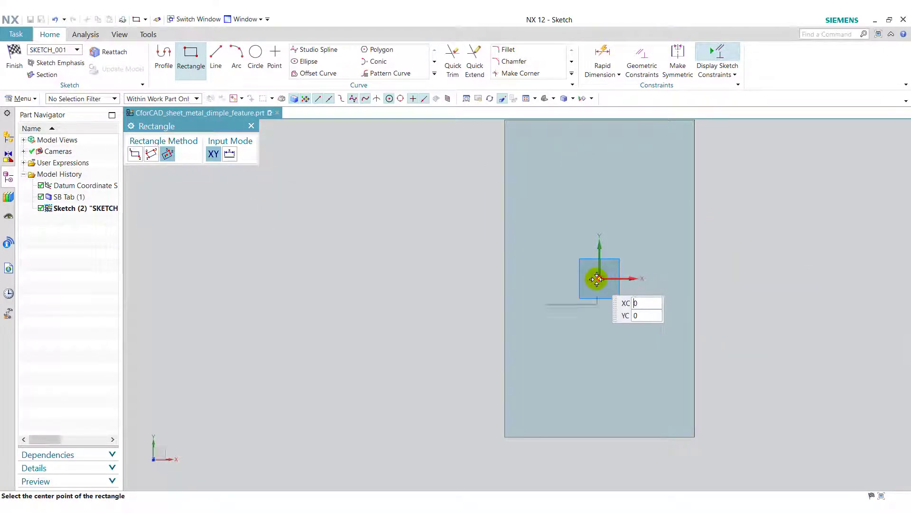
click(603, 138)
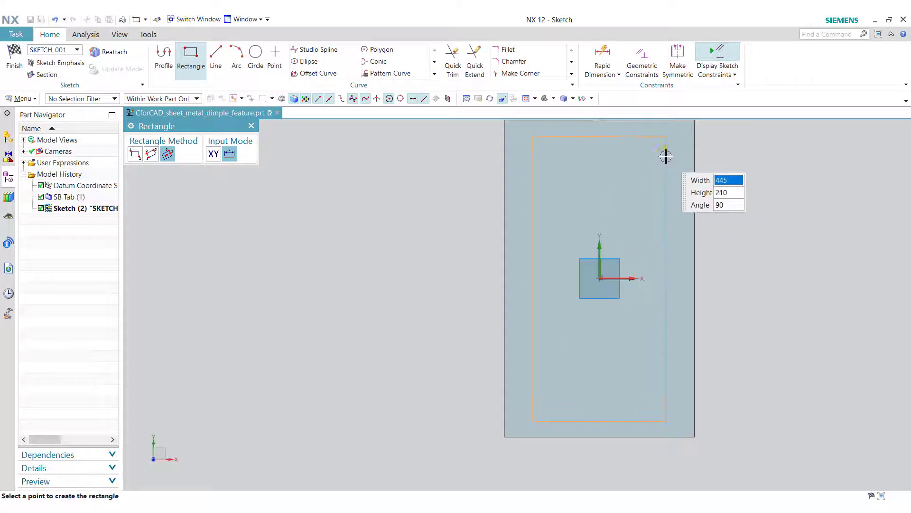
click(665, 156)
click(251, 126)
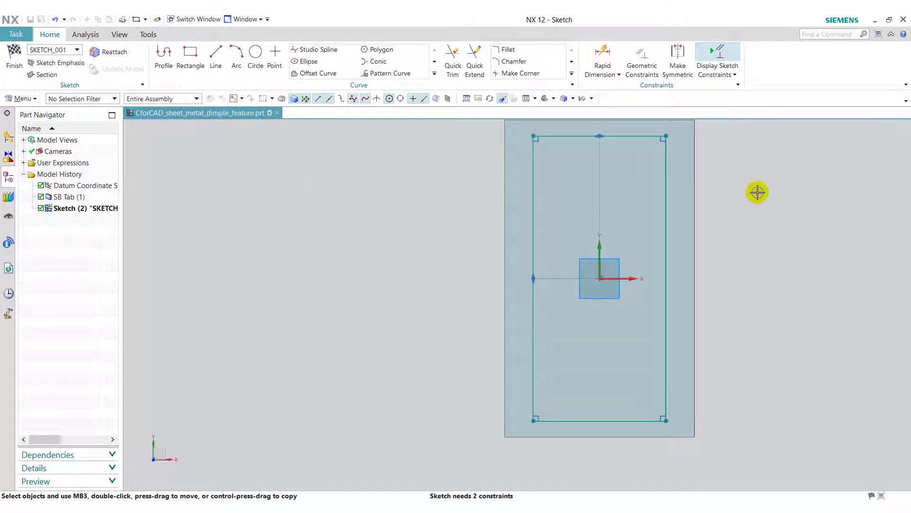
Dimension the rectangle's long vertical side to 400 mm
shift+middle_drag(766, 193, 635, 218)
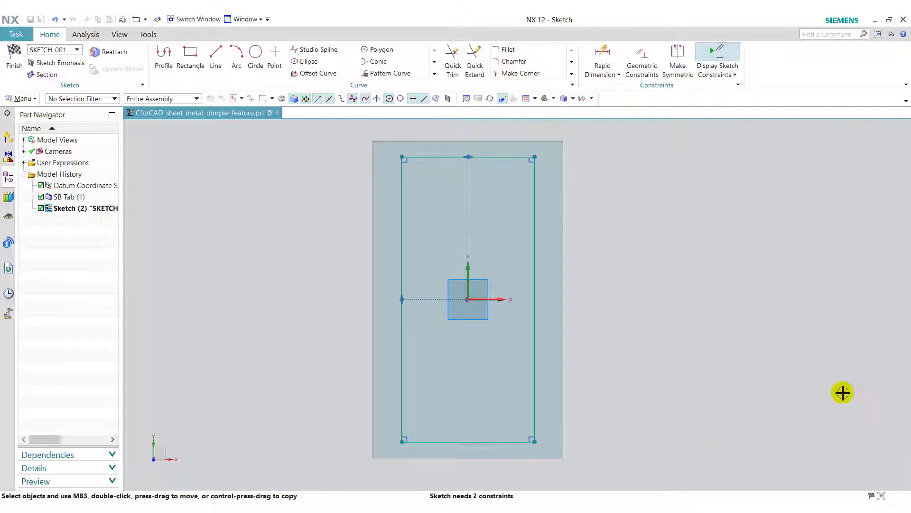
click(614, 55)
click(533, 230)
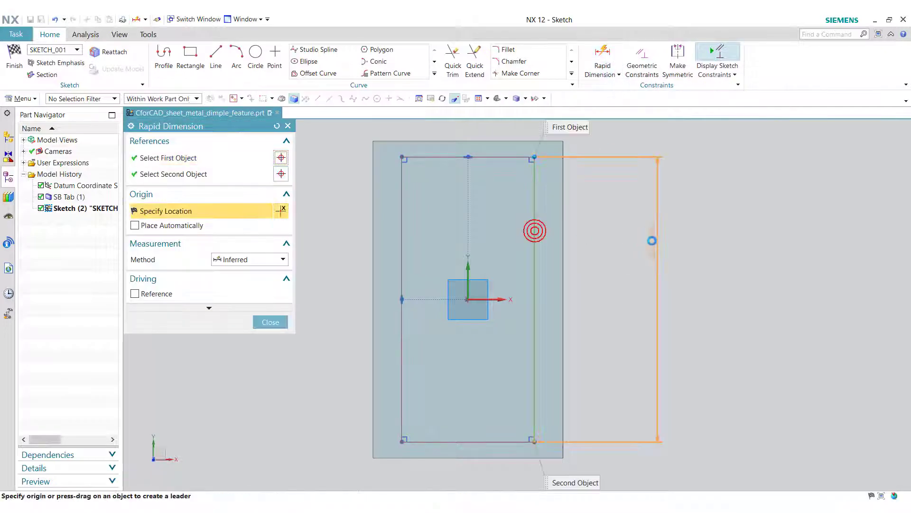
click(652, 241)
text(400)
key(Return)
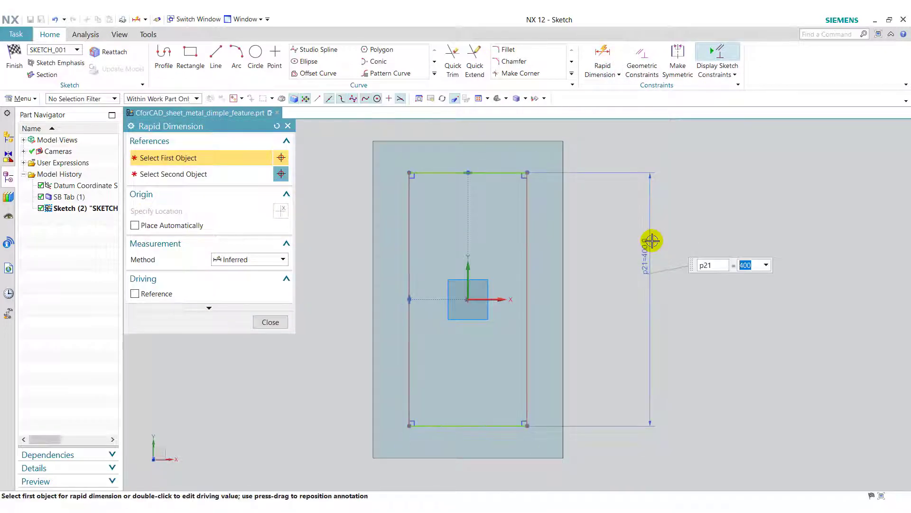
Dimension the rectangle's short horizontal side to 200 mm and finish the sketch
click(481, 173)
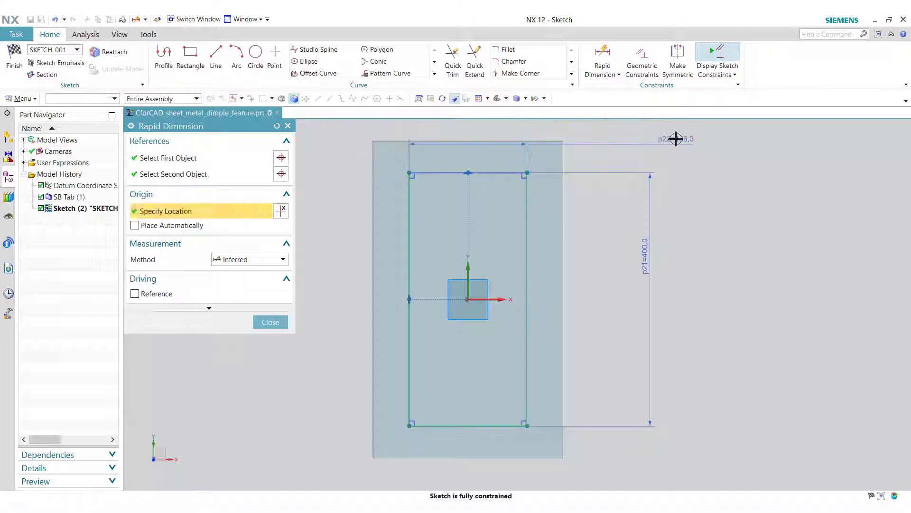
click(676, 138)
text(200)
key(Return)
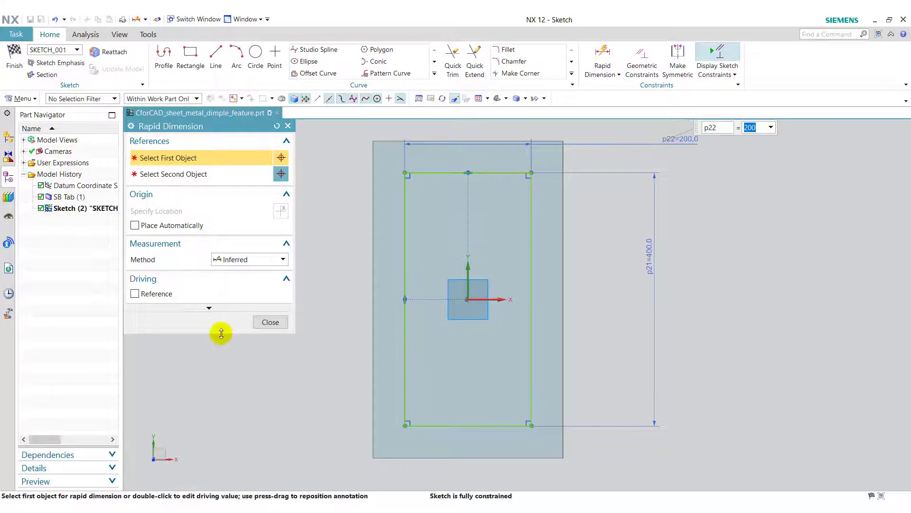
click(271, 321)
click(13, 66)
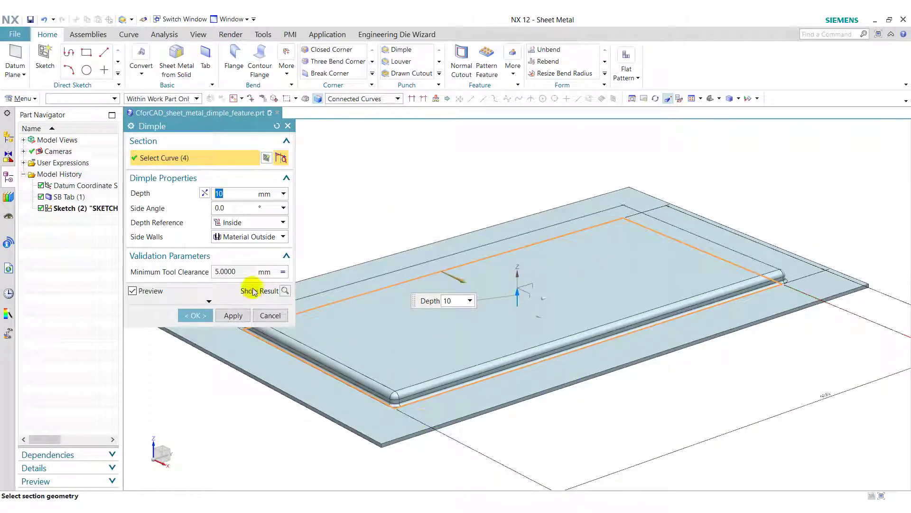
Reverse the dimple so it goes downward from the sheet and set its depth to 150 mm
click(204, 192)
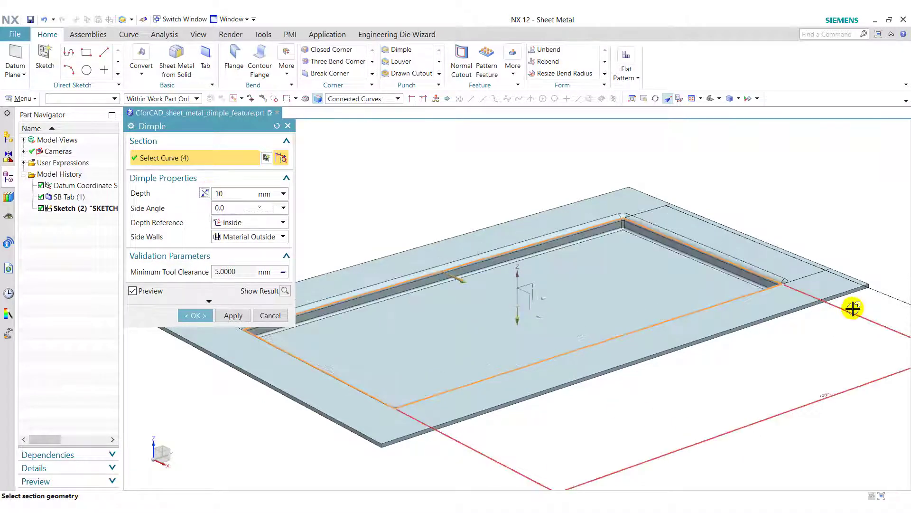
click(239, 195)
text(150)
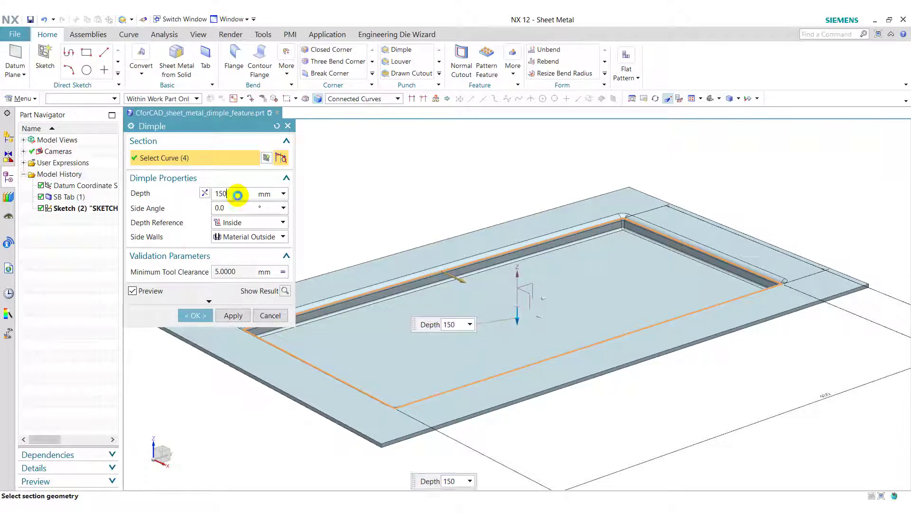
key(Return)
Set the dimple's side angle to 10°, keep the depth reference on Inside and set the side walls to Material Inside
click(710, 100)
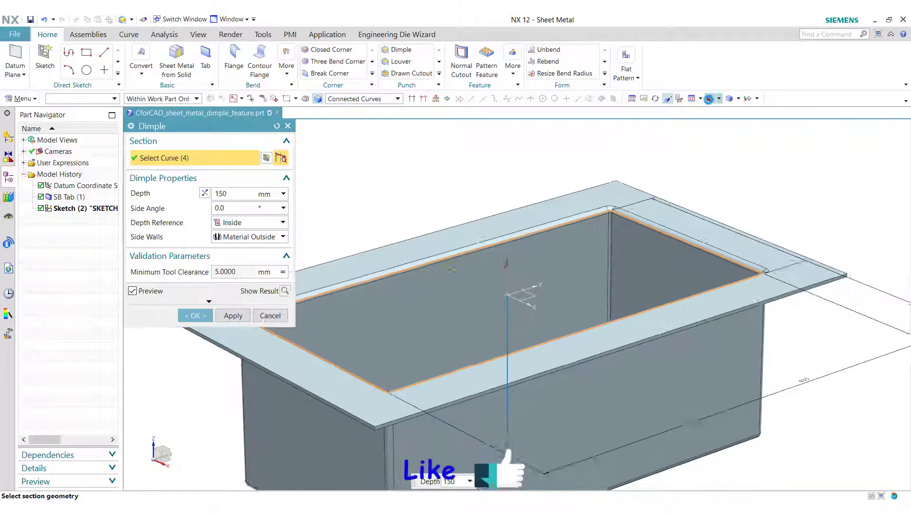
click(244, 207)
text(10)
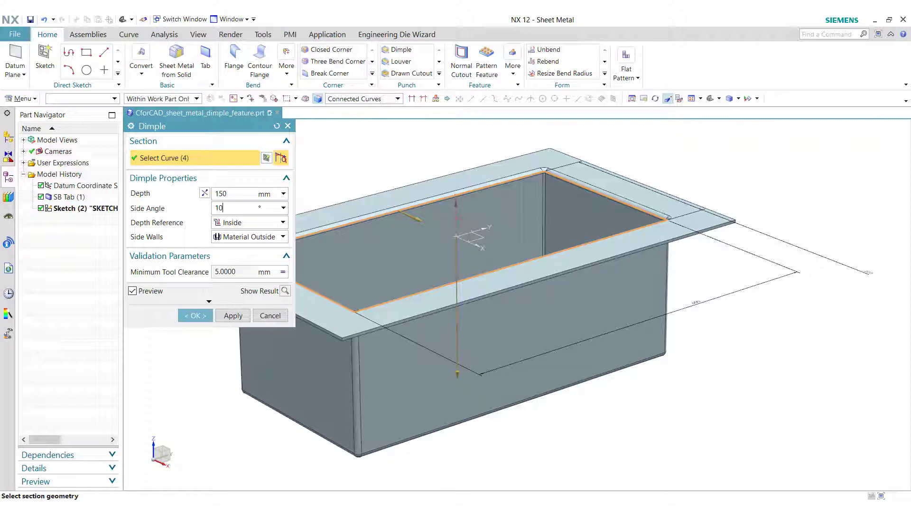
key(Return)
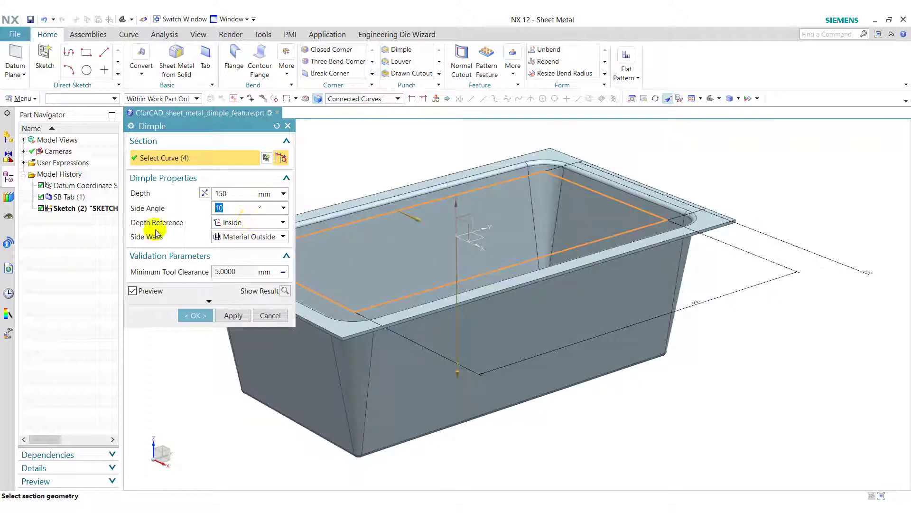
click(224, 223)
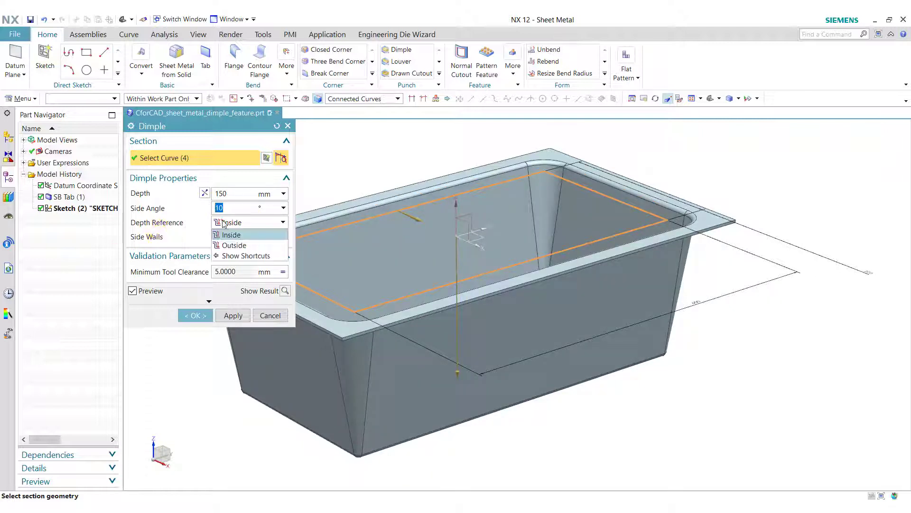
click(223, 223)
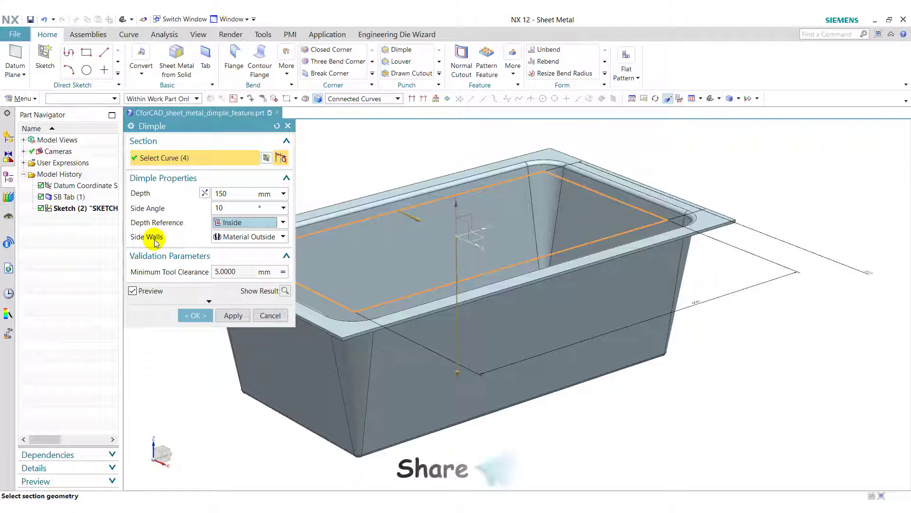
click(246, 237)
click(247, 260)
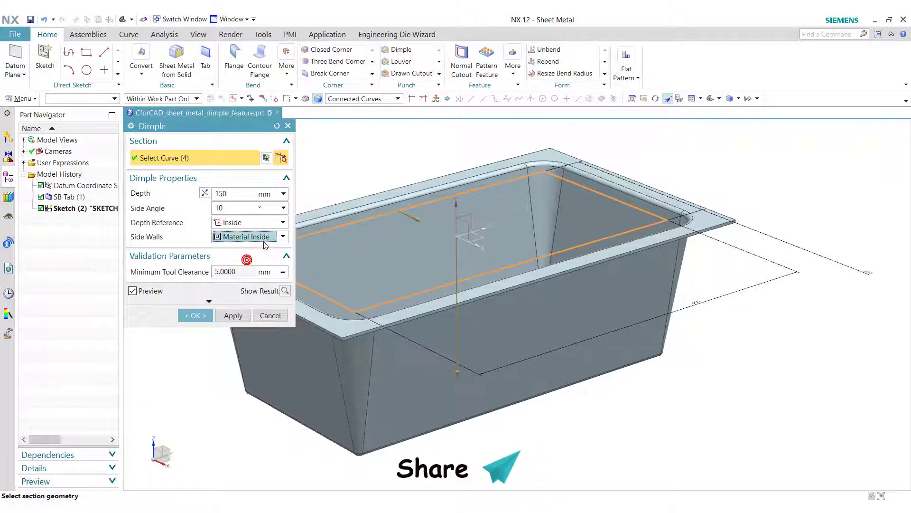
Set the dimple's punch radius to 20 mm, die radius to 10 mm and corner radius to 30 mm, and apply the feature
click(223, 302)
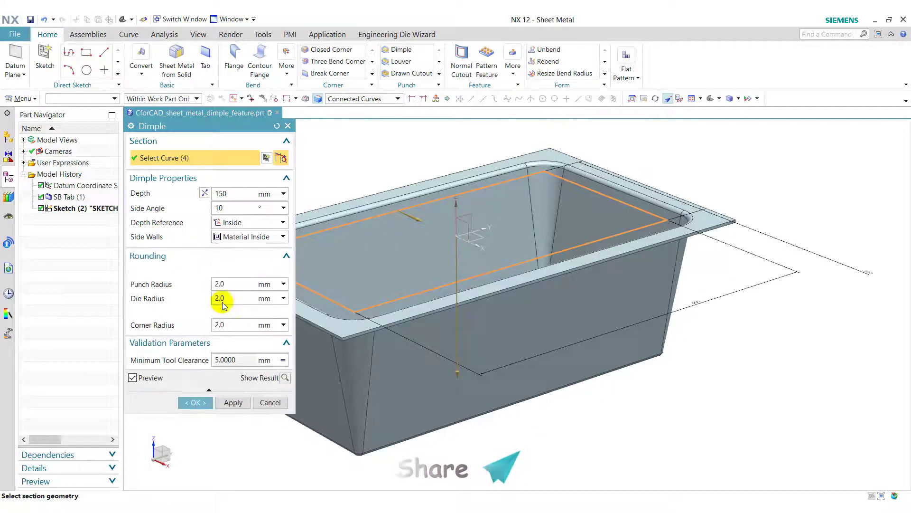
double_click(233, 285)
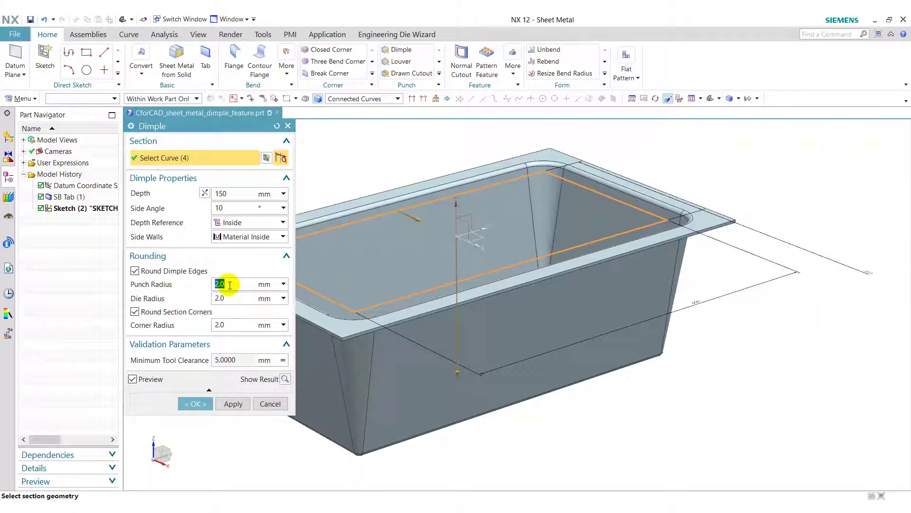
text(20)
key(Return)
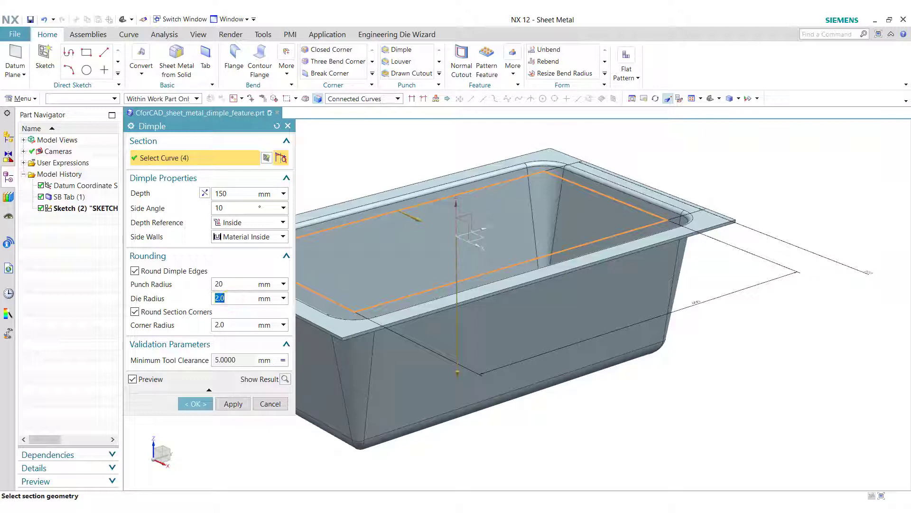
text(10)
key(Return)
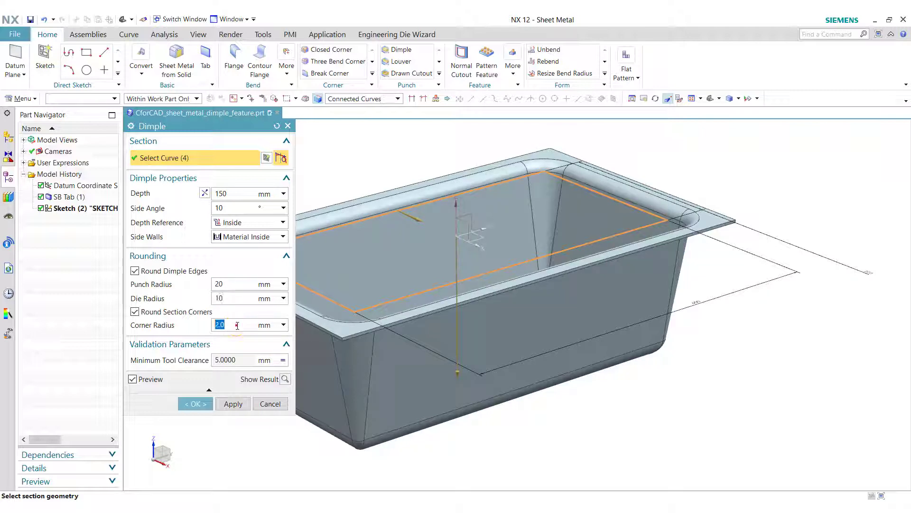
key(Return)
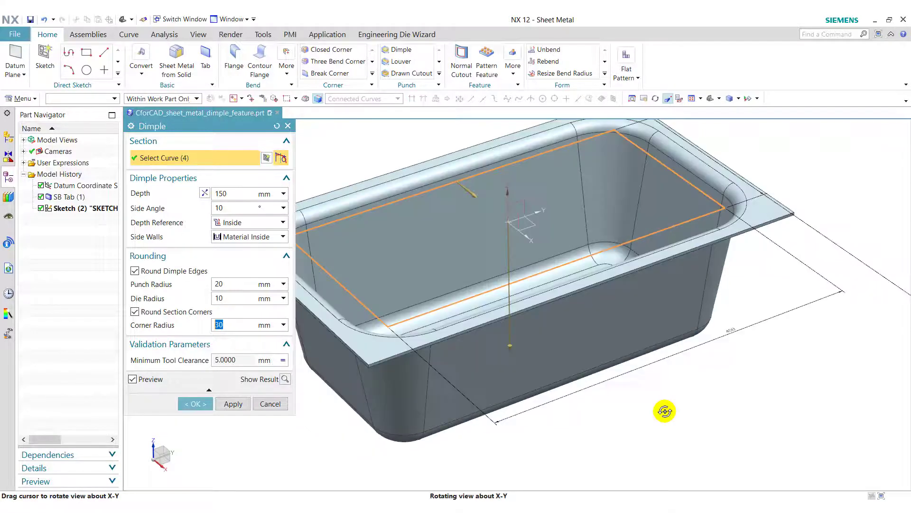
middle_drag(663, 411, 669, 391)
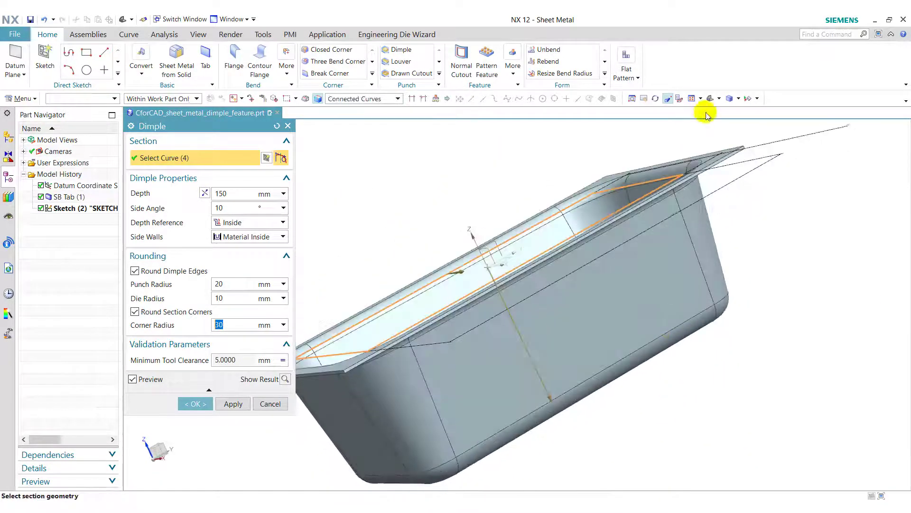
click(710, 99)
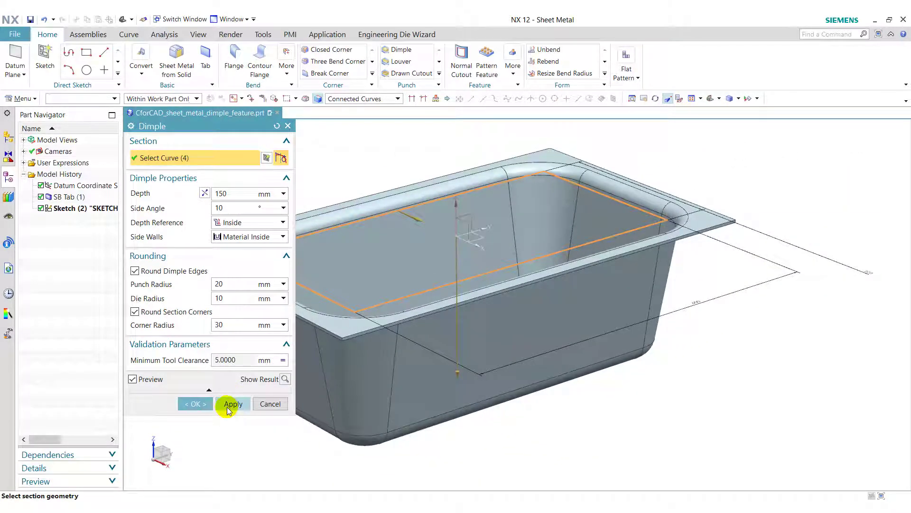
click(229, 404)
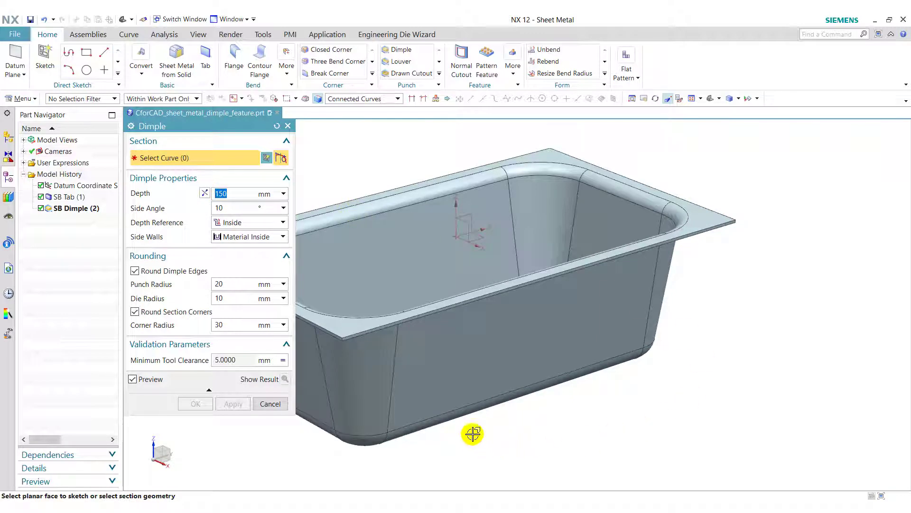
Sketch a 50 mm diameter circle near the middle of the large dimple's flat bottom face and finish the sketch
middle_drag(472, 433, 467, 293)
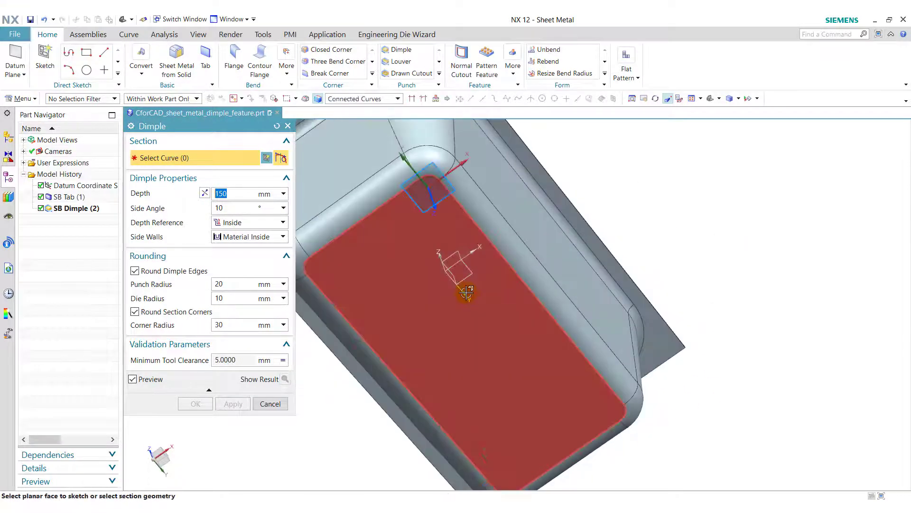
click(456, 346)
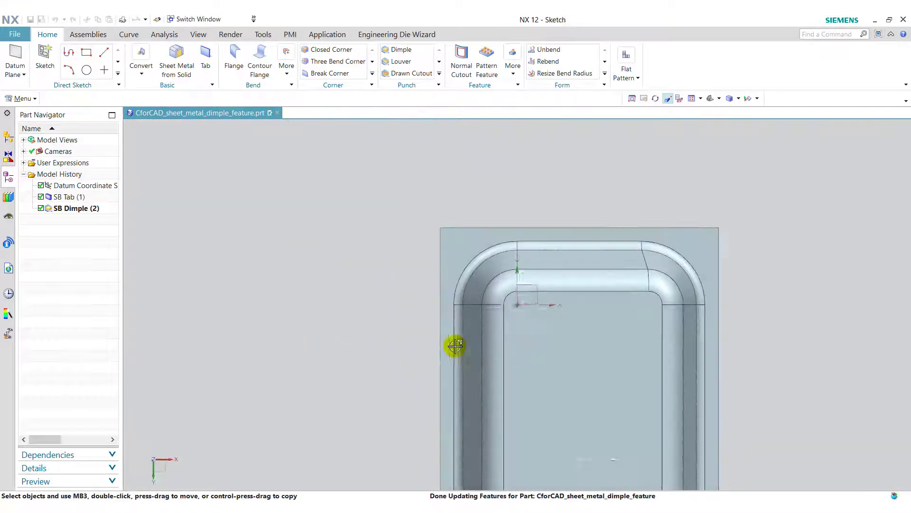
scroll(541, 195, down, 4)
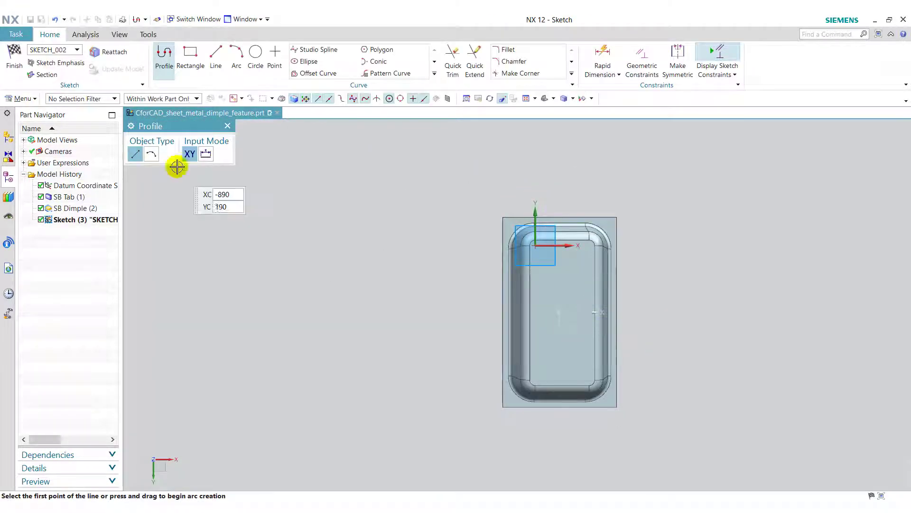
click(250, 71)
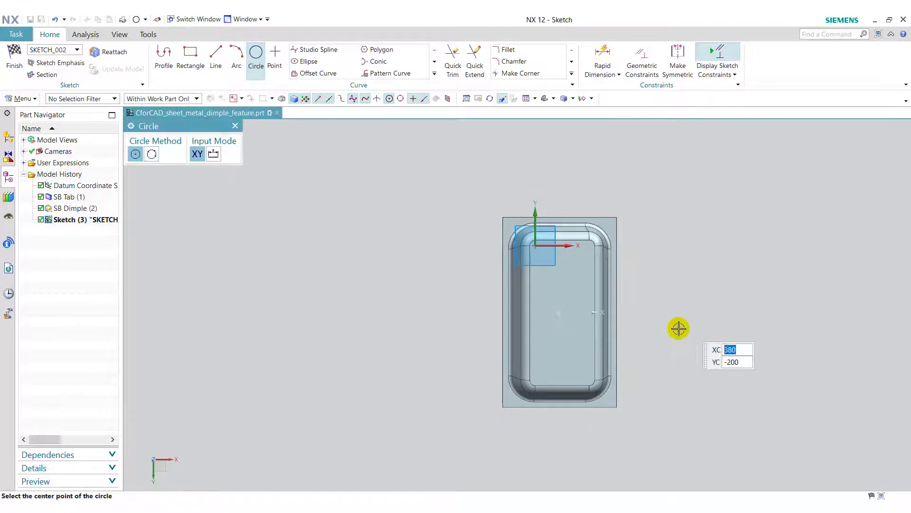
middle_drag(676, 327, 617, 354)
scroll(592, 323, up, 4)
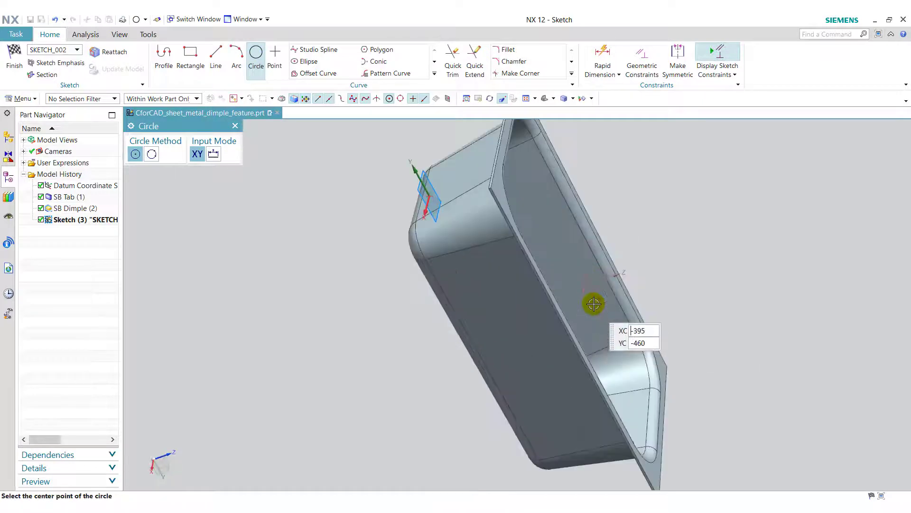
click(581, 283)
middle_drag(546, 368, 605, 331)
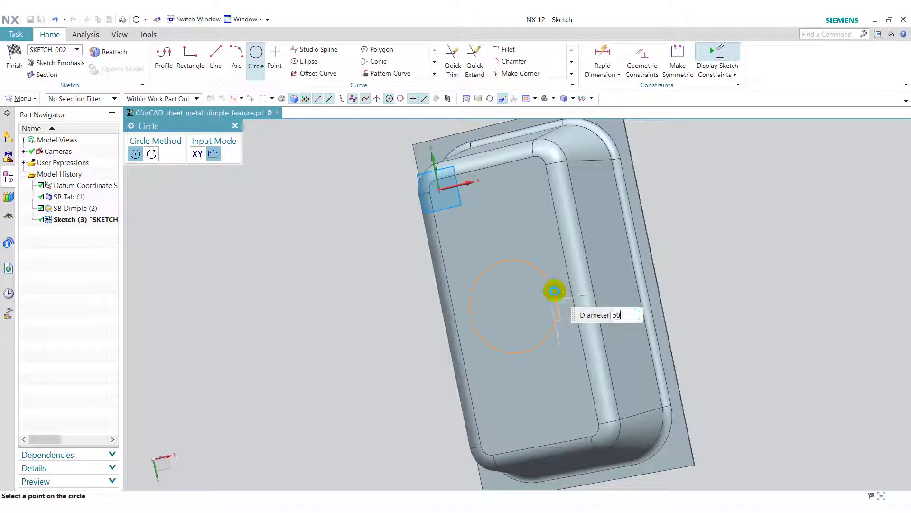
text(50)
key(Return)
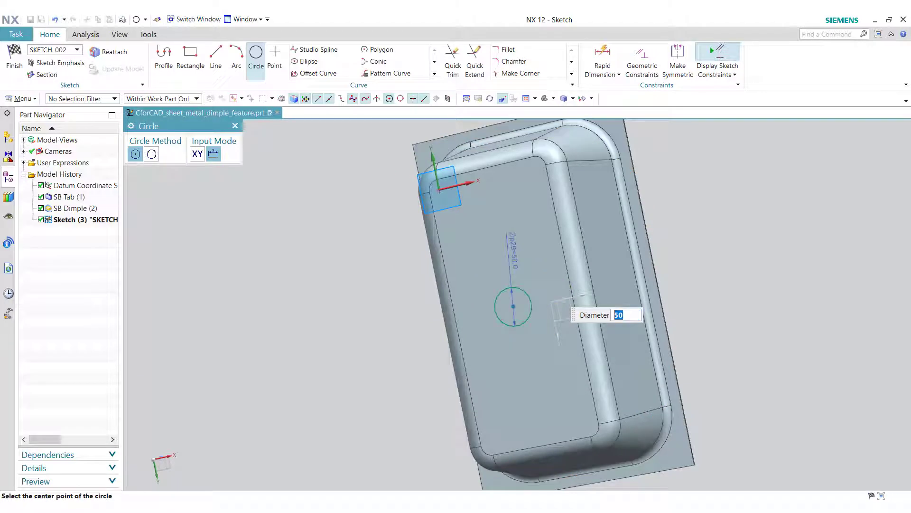
click(16, 75)
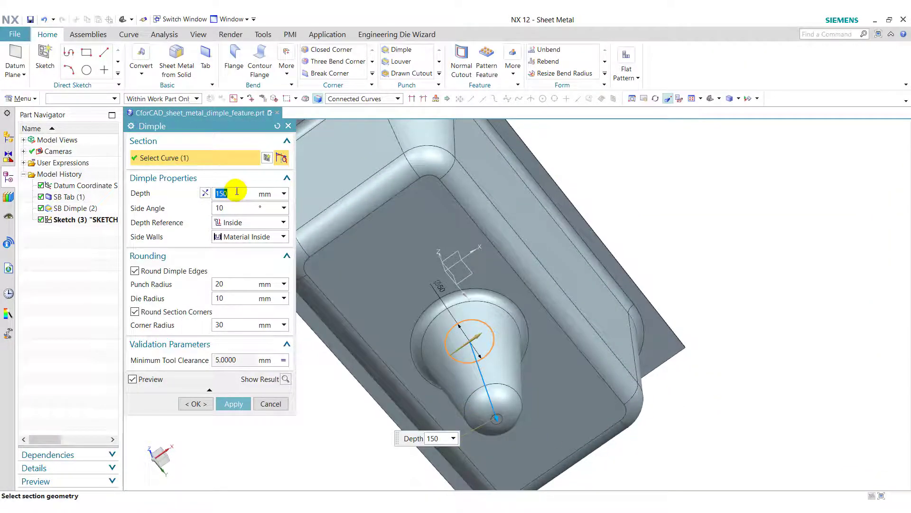
Set the circular dimple's depth to 15 mm and its side angle to 20°
text(5)
key(Return)
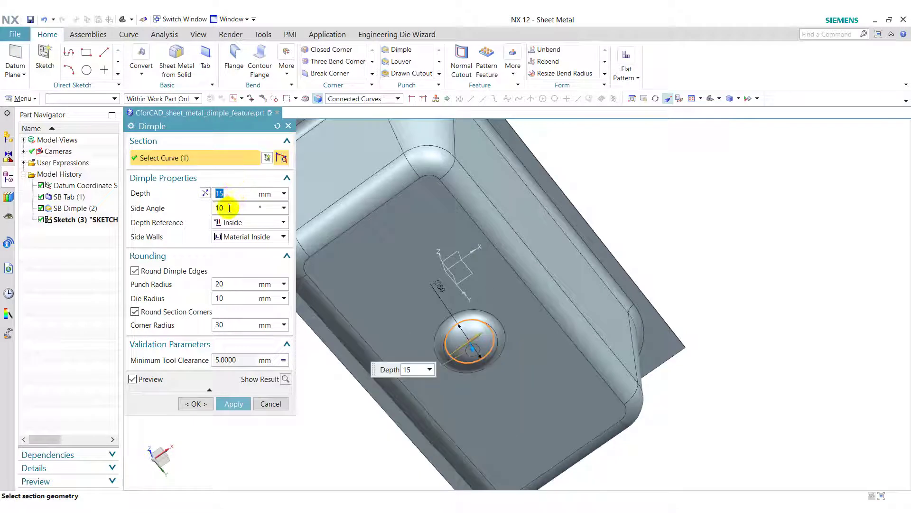
click(229, 208)
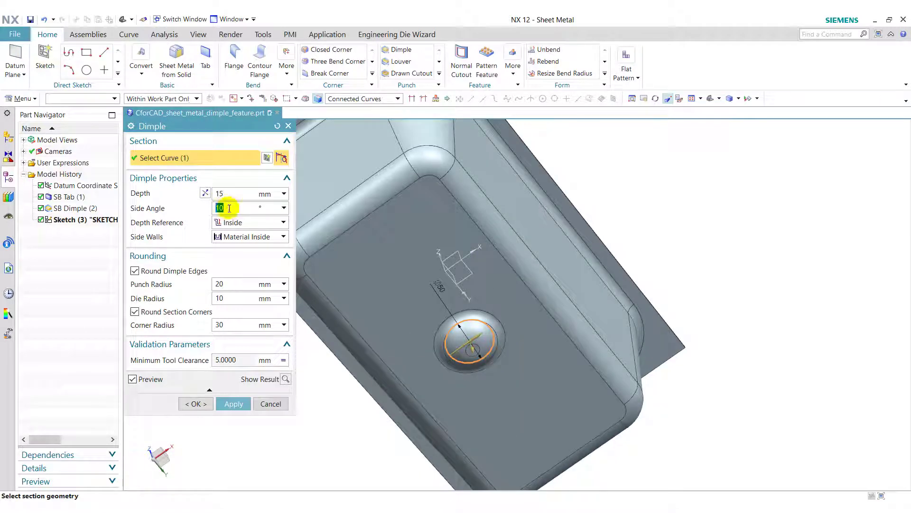
key(Return)
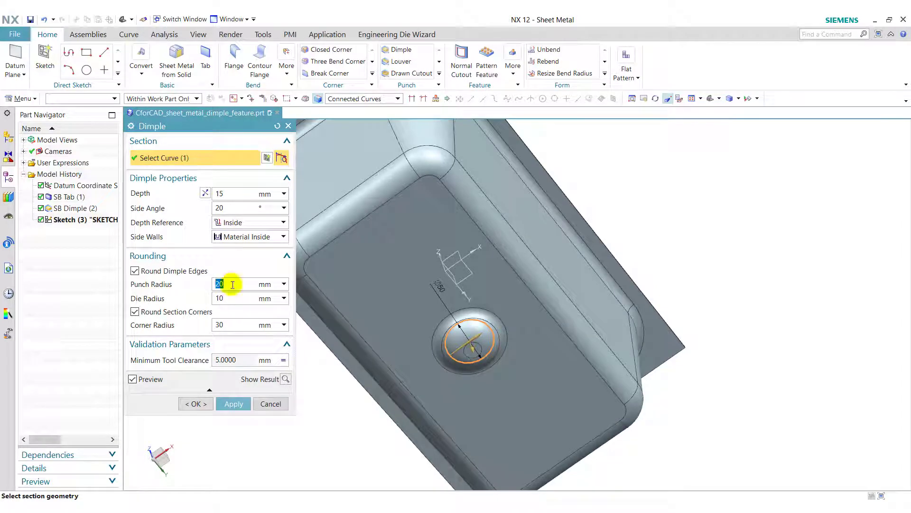
Set the circular dimple's punch radius to 1 mm and die radius to 5 mm, and apply the feature
key(Return)
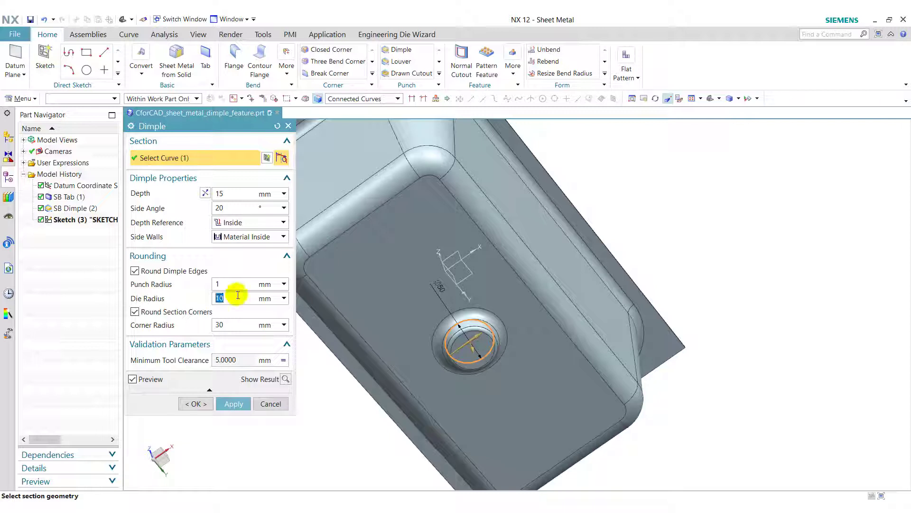
text(5)
key(Return)
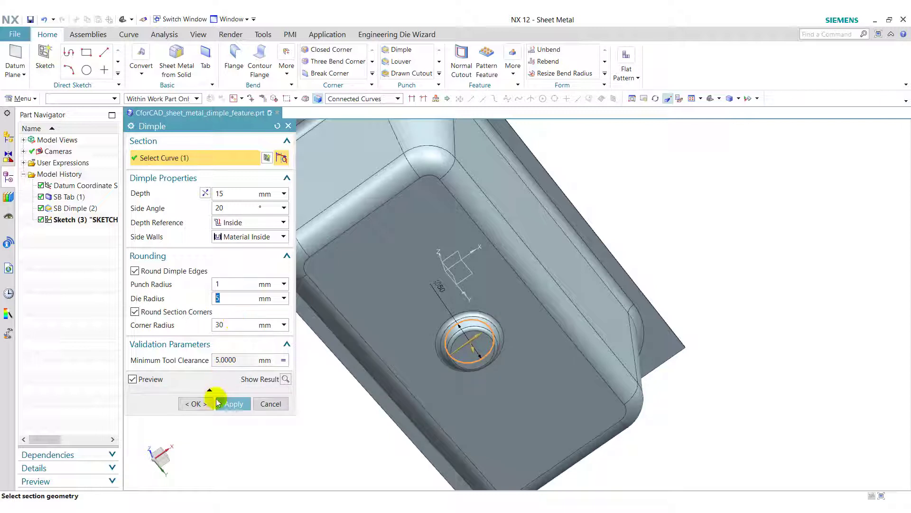
click(219, 405)
Sketch a rectangle from its center at the corner of the large dimple's bottom face, overlapping the rounded edges, and finish the sketch
middle_drag(816, 197, 489, 397)
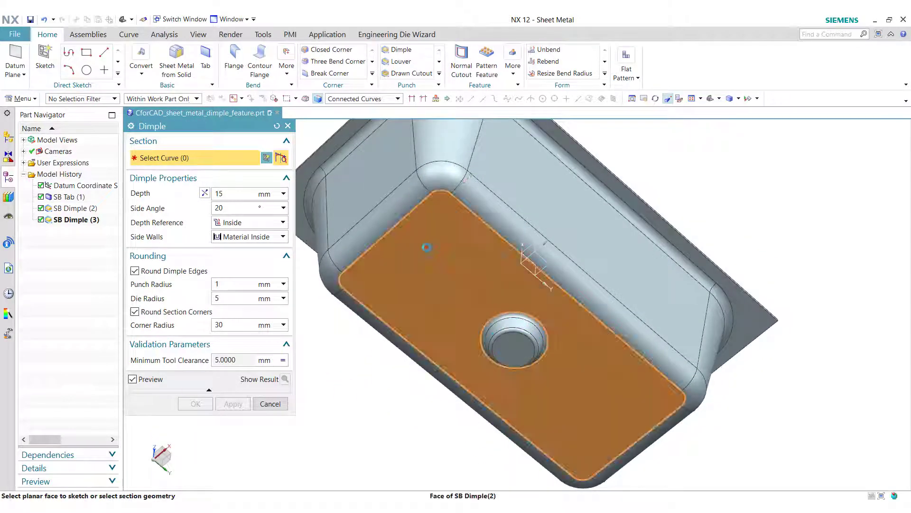
click(426, 248)
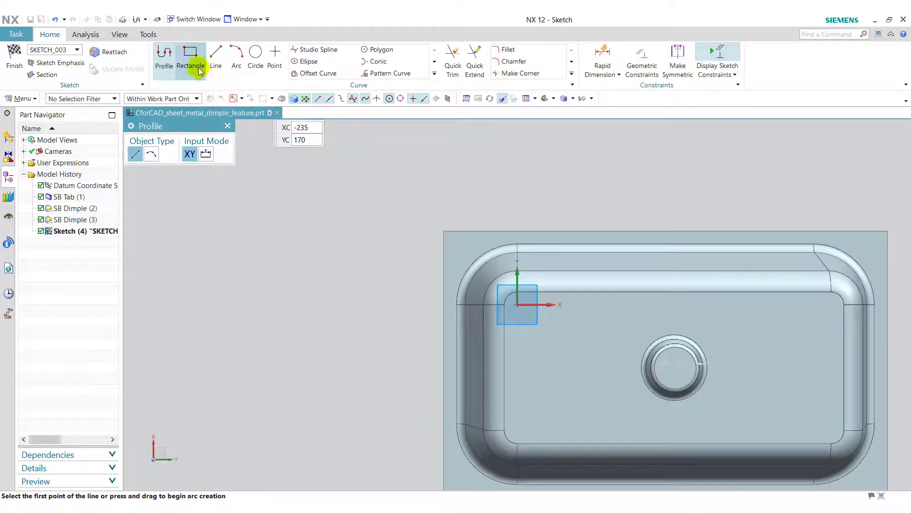
click(190, 57)
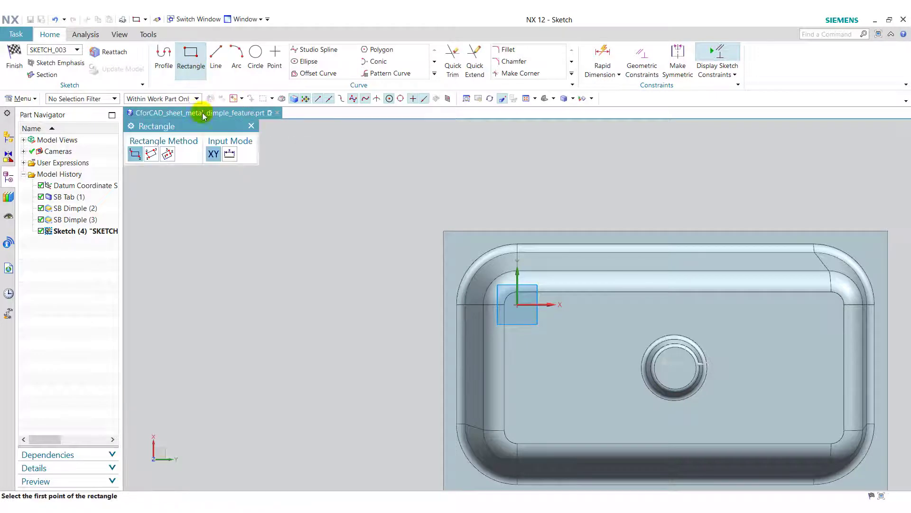
click(167, 154)
click(518, 304)
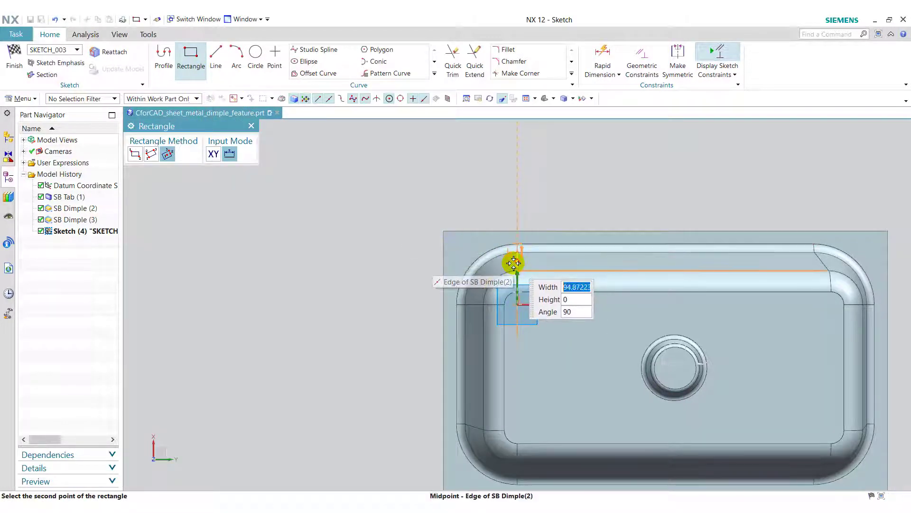
click(560, 262)
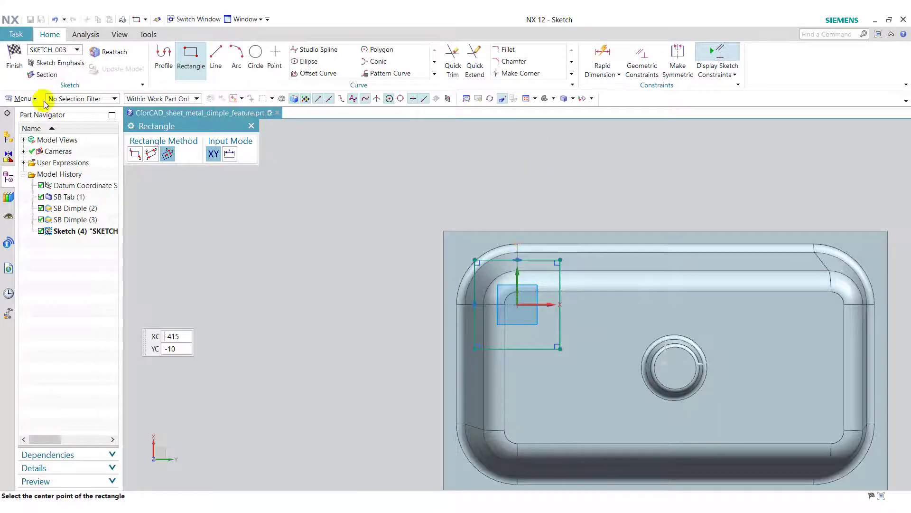
click(15, 61)
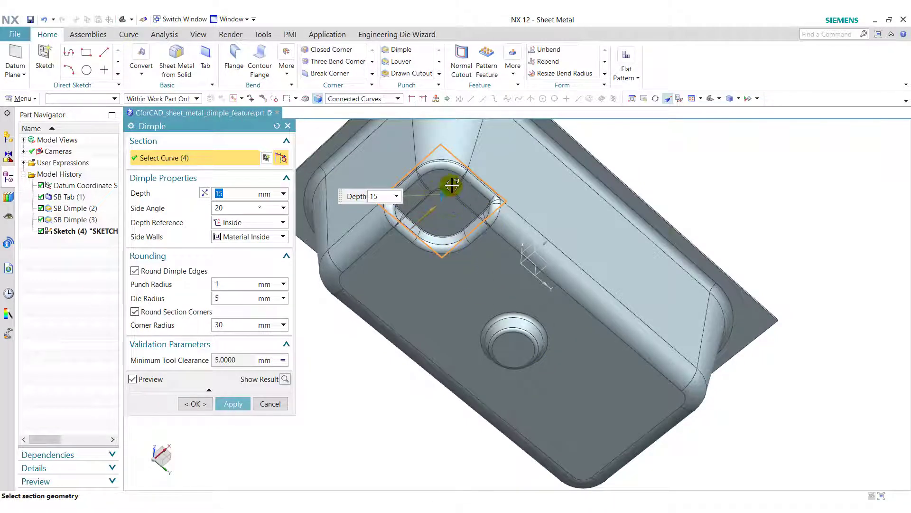
Try side angles of 10°, 20° and 30° on the rectangular corner dimple
scroll(430, 209, up, 4)
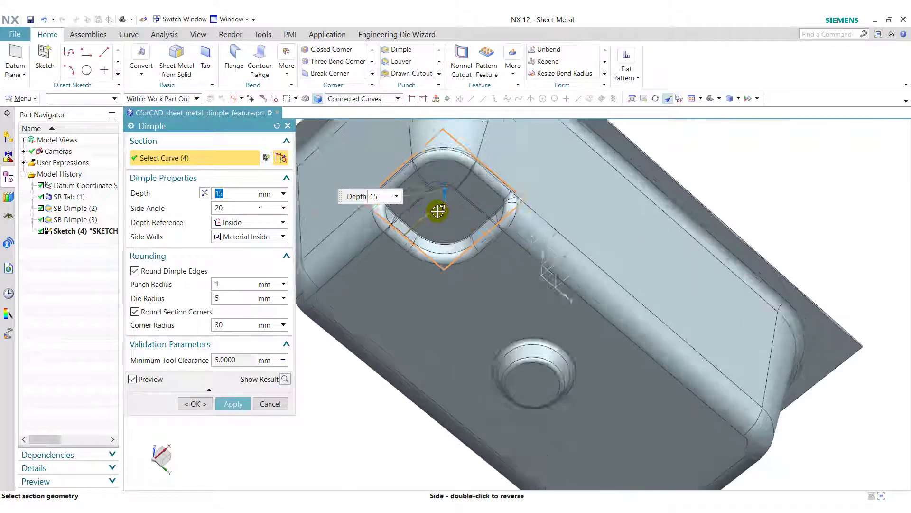
click(235, 210)
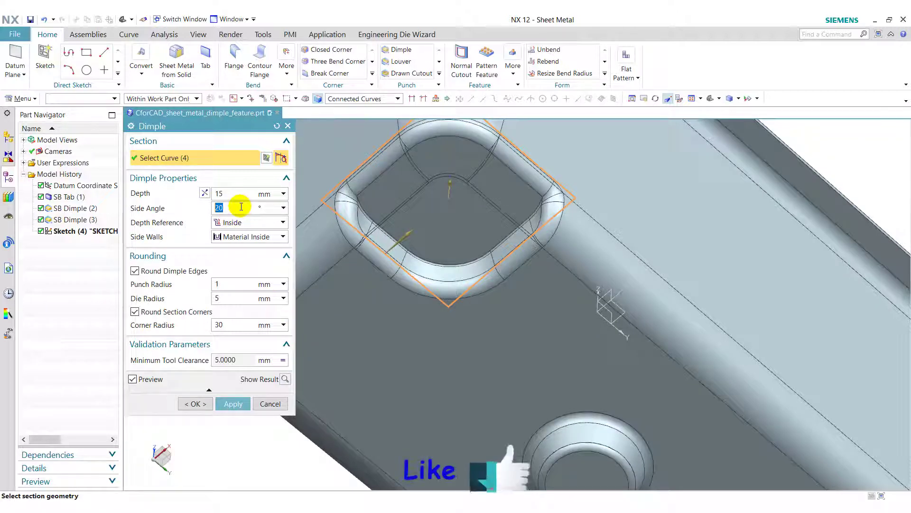
double_click(242, 206)
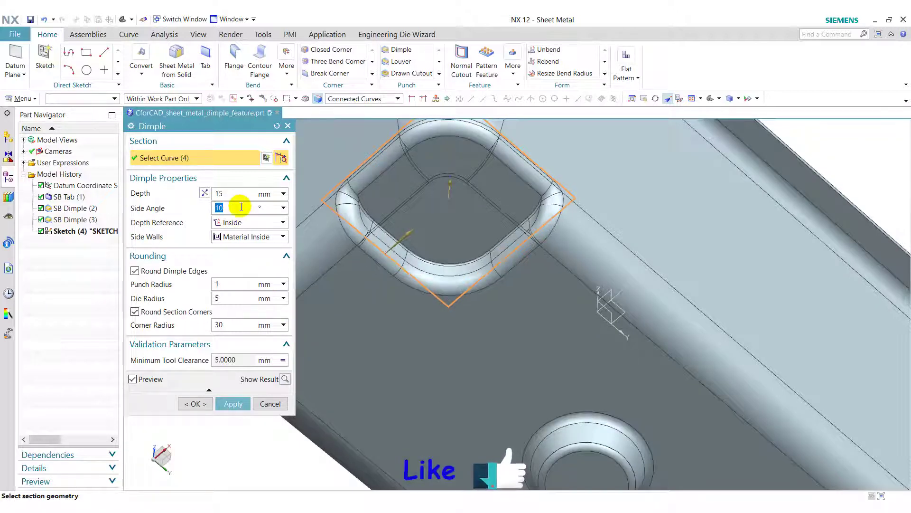
double_click(241, 206)
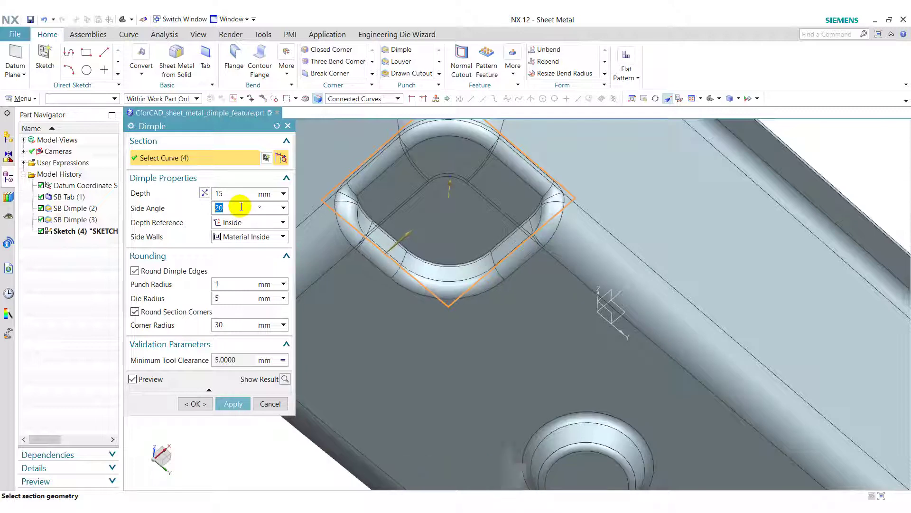
text(30)
double_click(241, 206)
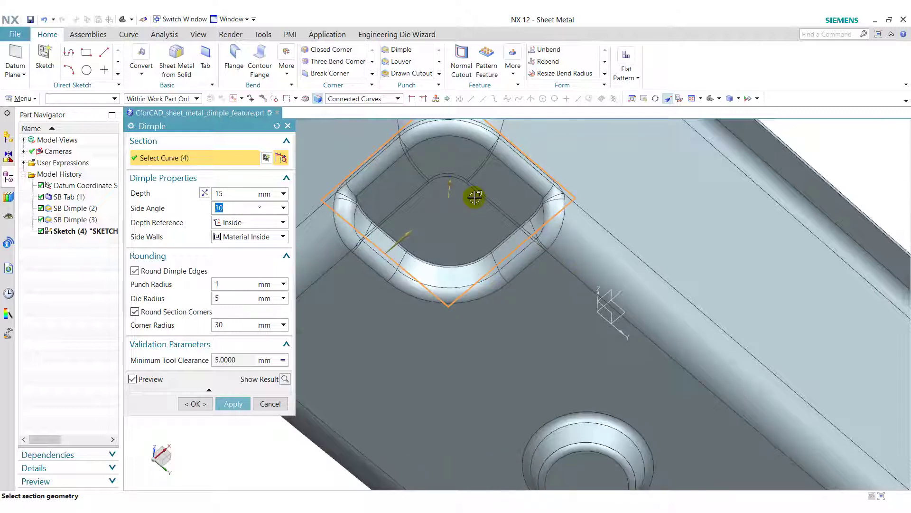
Try a depth of 50 mm for the corner dimple, and cancel the feature without saving its sketch
scroll(475, 197, down, 2)
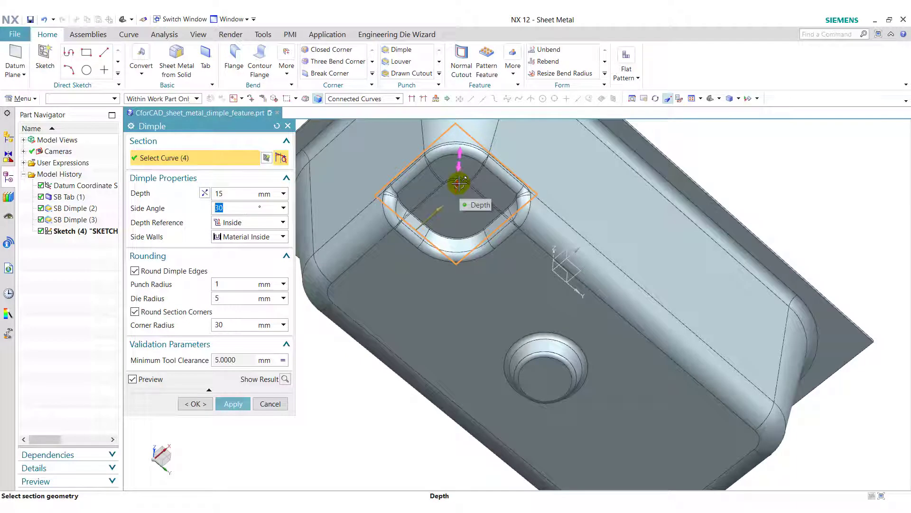
drag(459, 184, 480, 159)
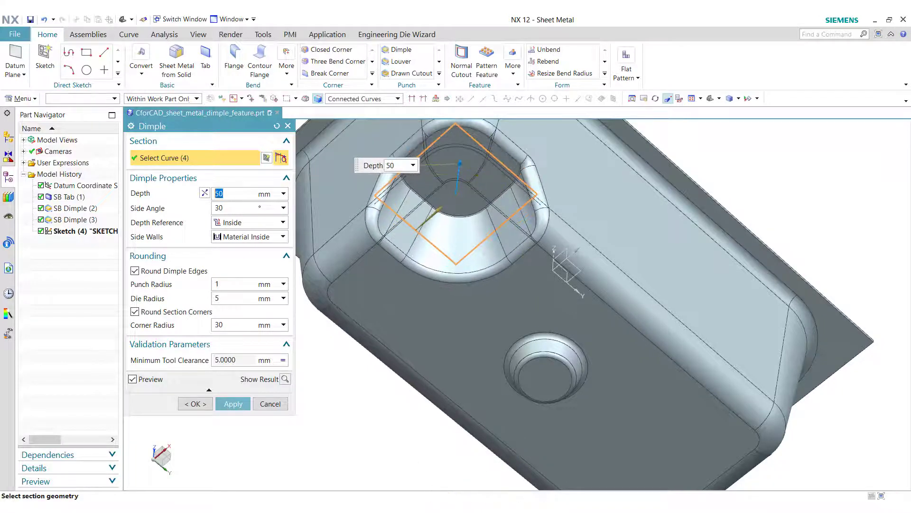
click(279, 407)
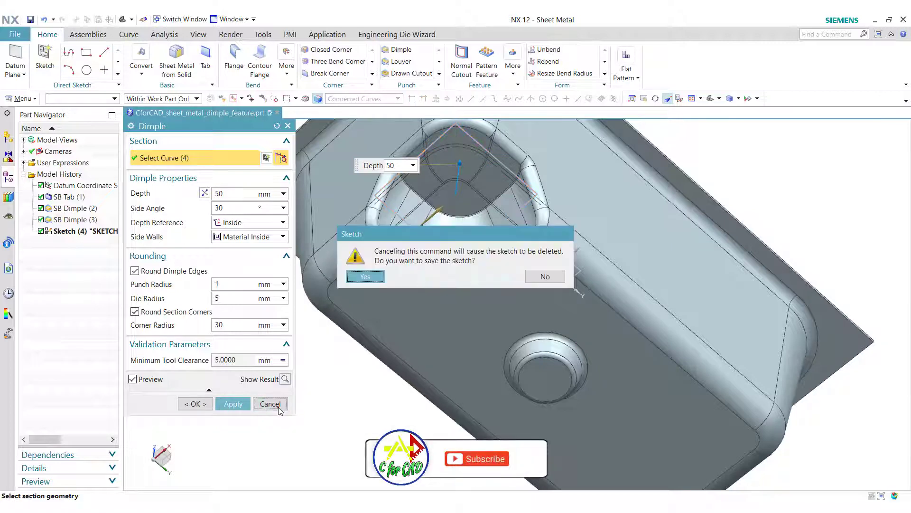
click(536, 280)
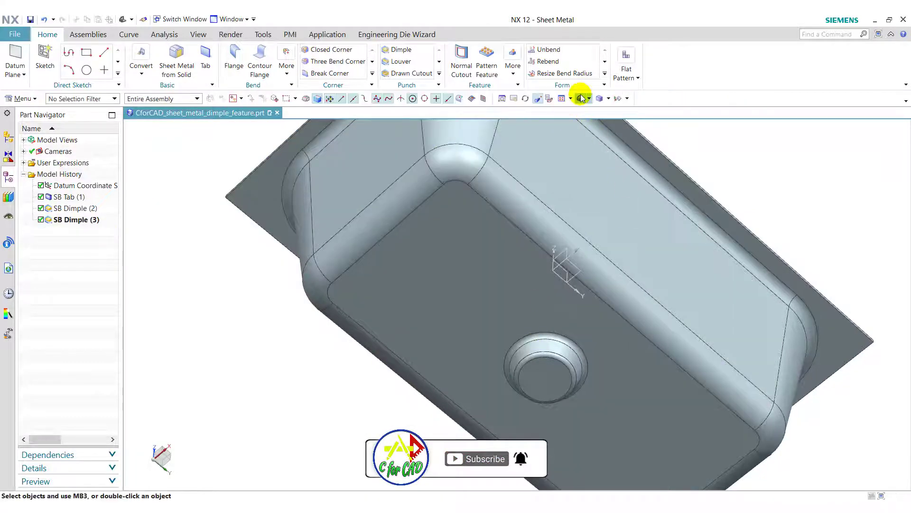
For a Normal Cutout, sketch a 30 mm diameter circle centered on the small dimple's floor and finish the sketch
click(581, 98)
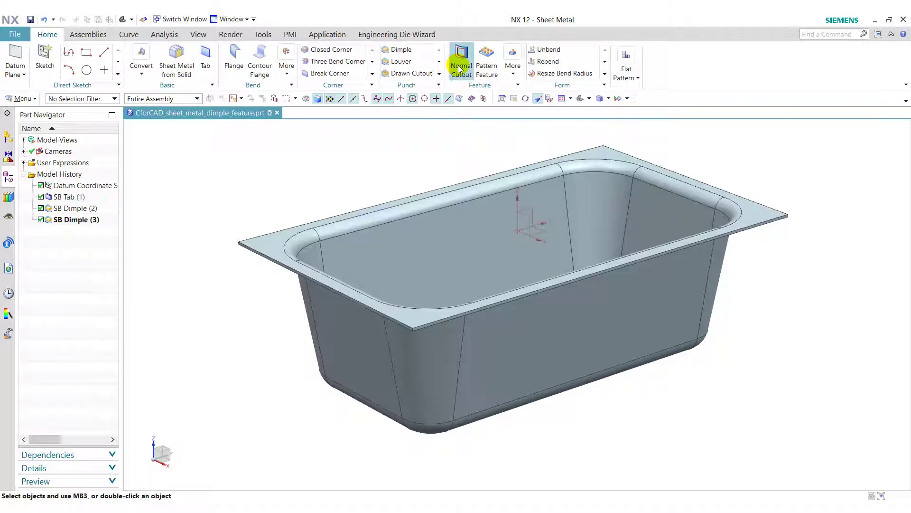
click(460, 69)
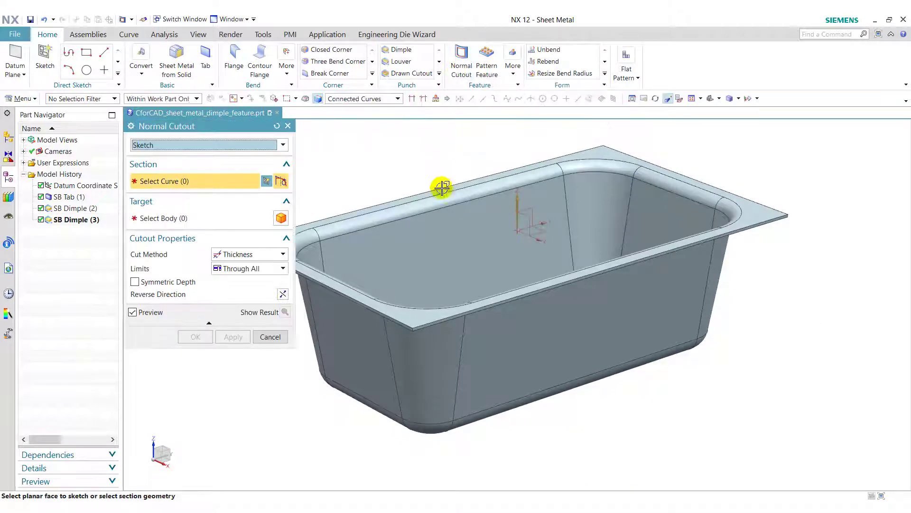
middle_drag(712, 338, 684, 375)
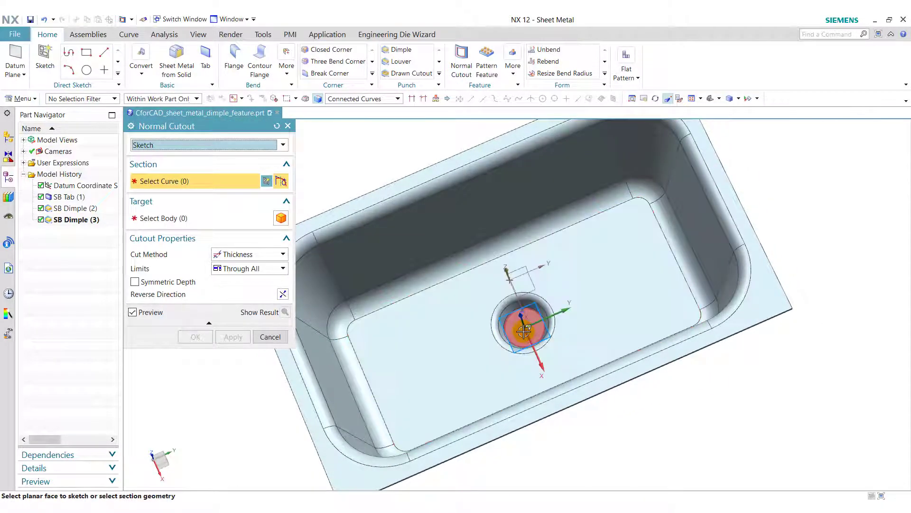
click(524, 331)
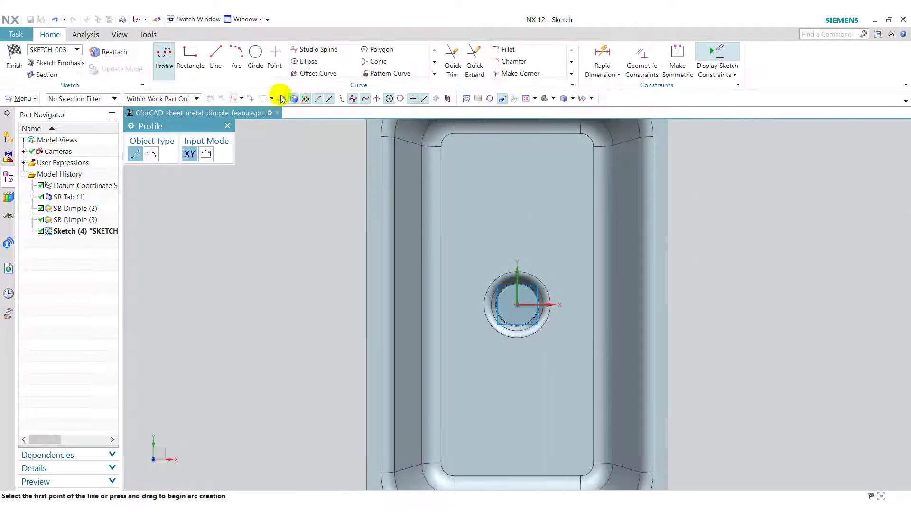
click(256, 56)
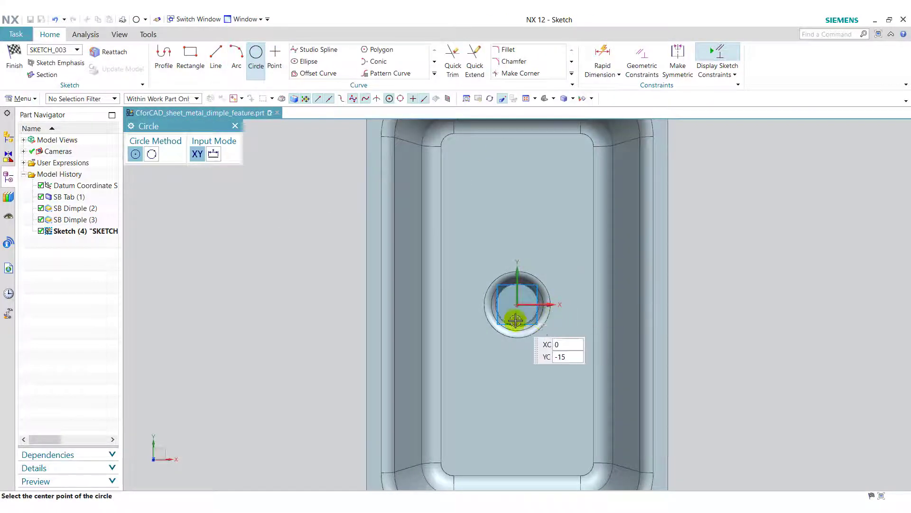
click(518, 306)
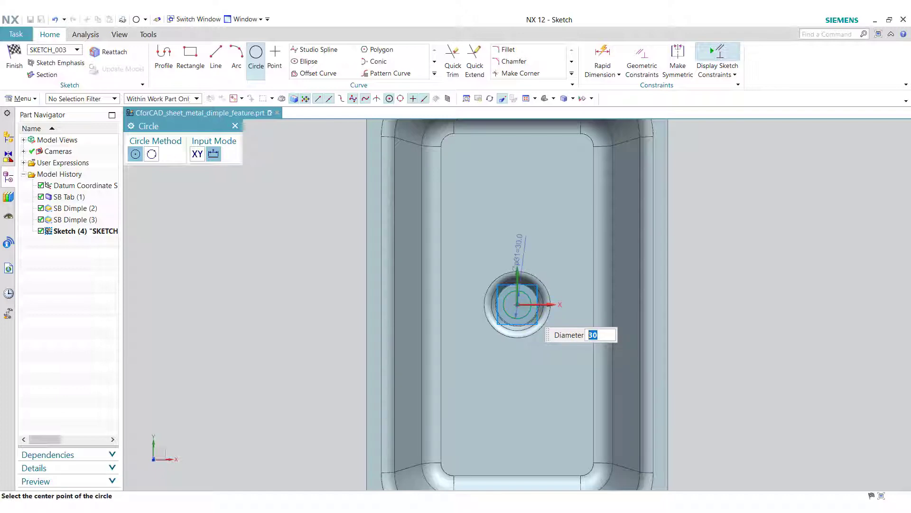
click(8, 70)
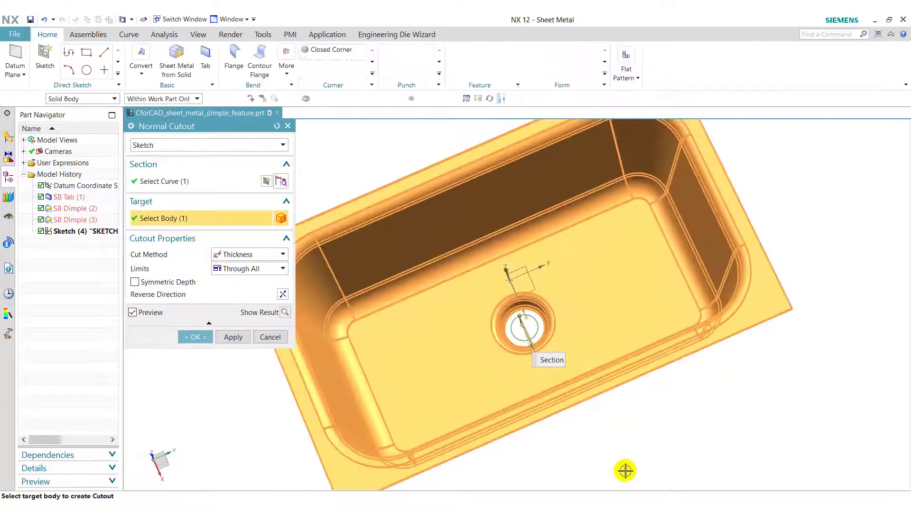
Cut the drain hole through the small dimple's floor with the Thickness cut method and Through All limit, and inspect it
click(195, 338)
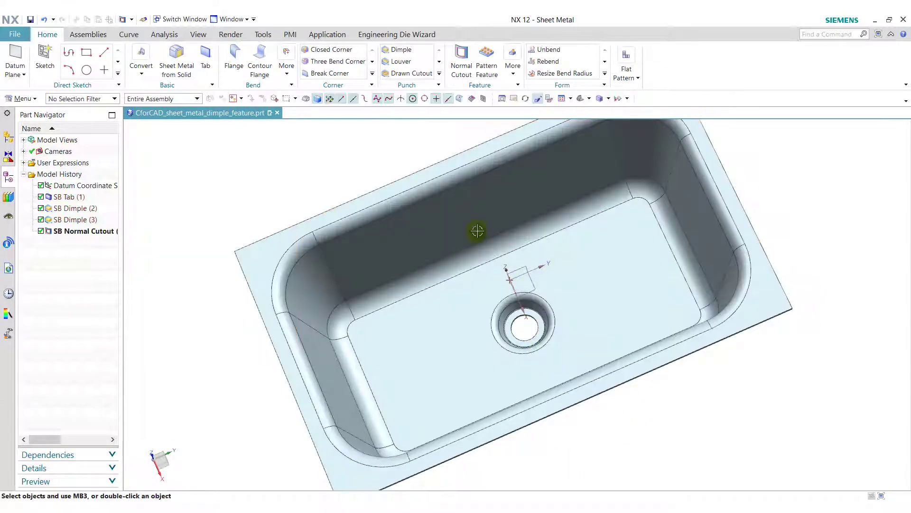
click(583, 100)
middle_drag(595, 402, 585, 318)
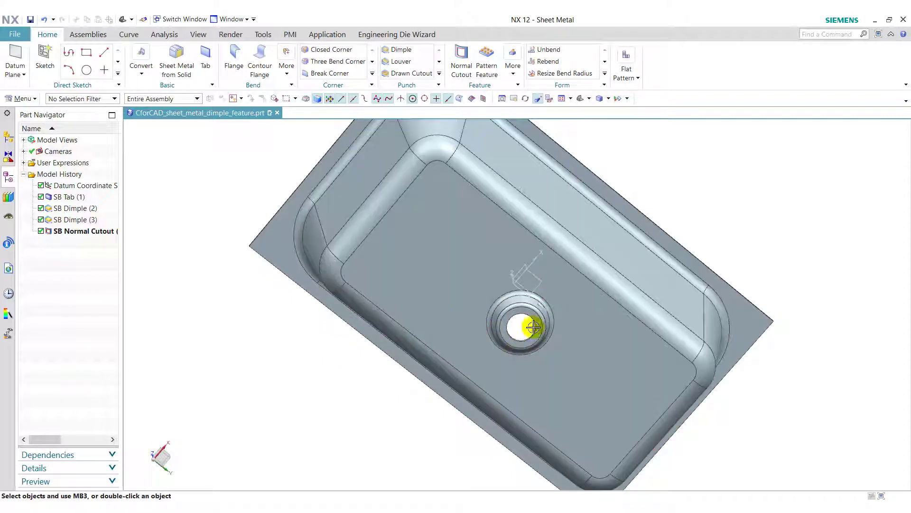
click(582, 99)
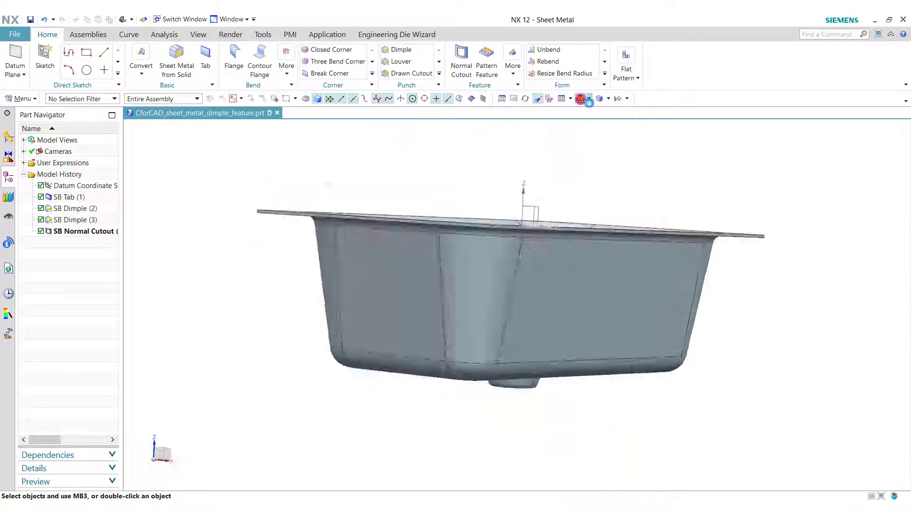
Round all outer corners of the basin's flat rim with a 60 mm Blend Break Corner on its face
click(330, 74)
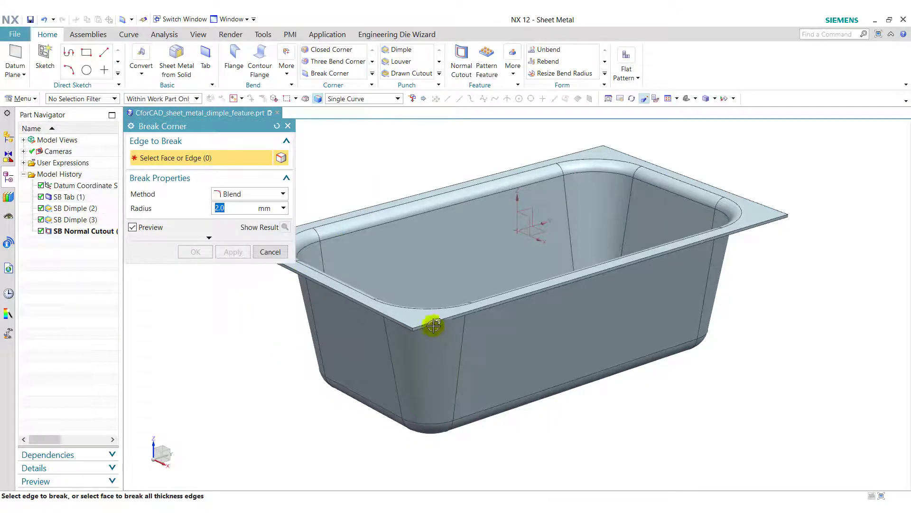
click(422, 315)
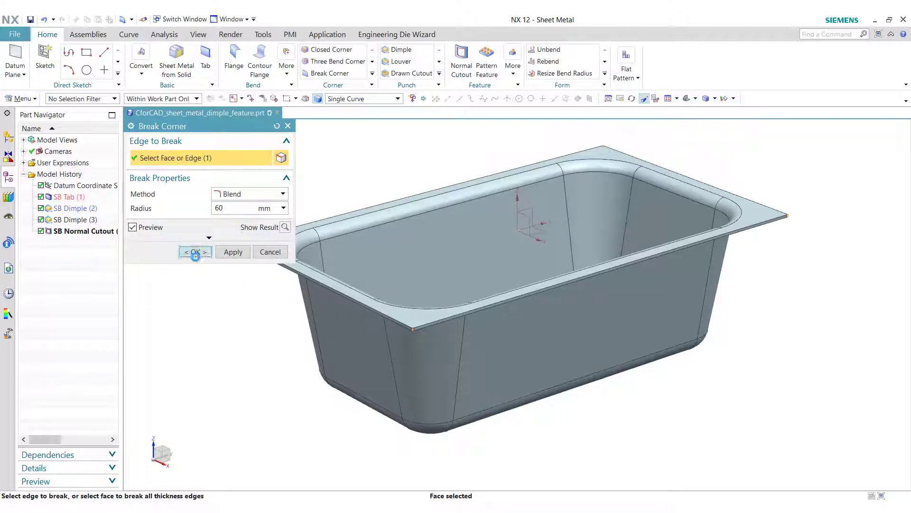
click(195, 252)
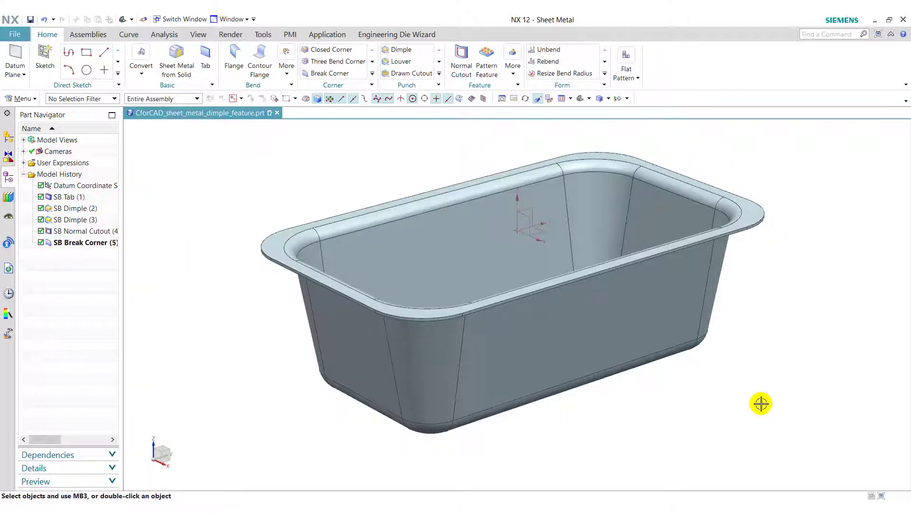
middle_drag(761, 399, 753, 375)
click(579, 98)
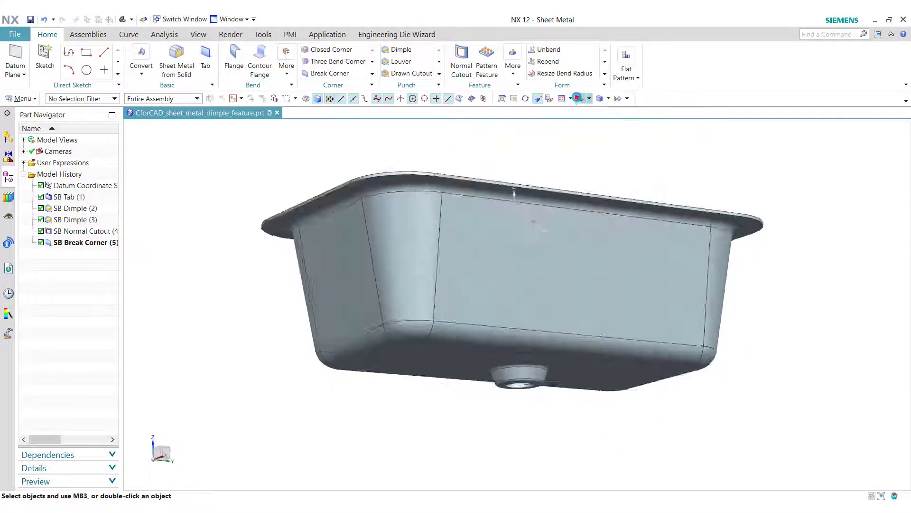
Change the display color of the whole basin body to dark gray
click(208, 34)
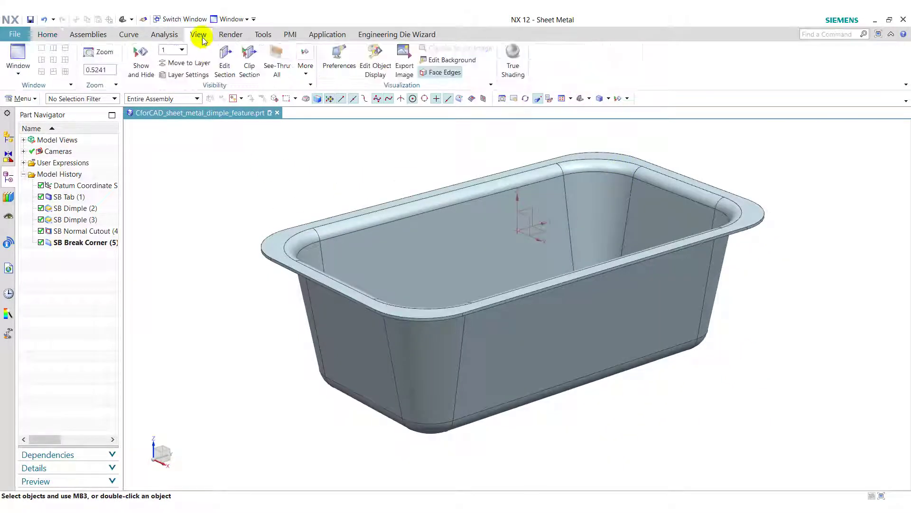
click(375, 64)
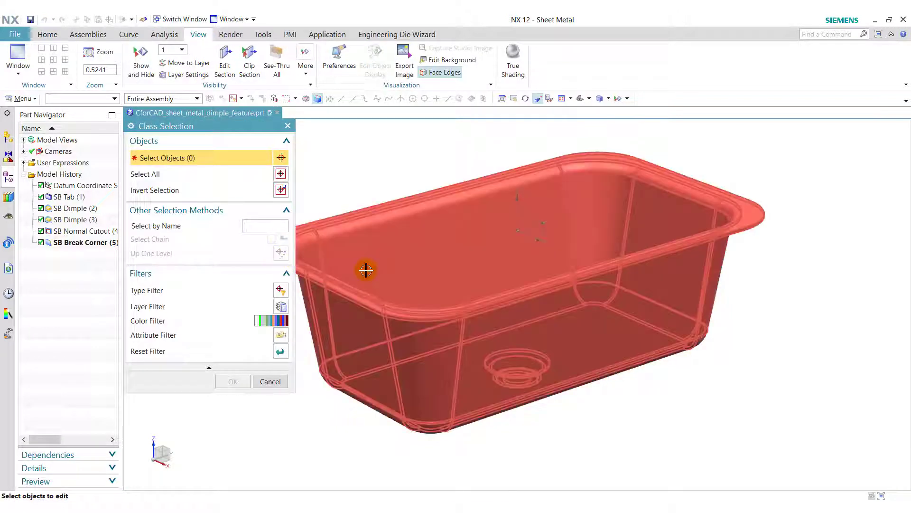
click(366, 272)
click(233, 381)
click(258, 190)
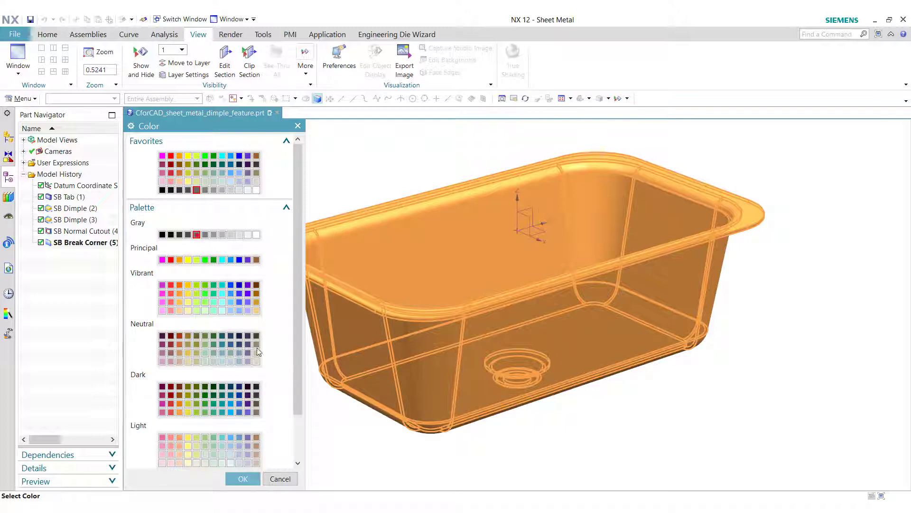
click(251, 479)
click(234, 432)
click(189, 431)
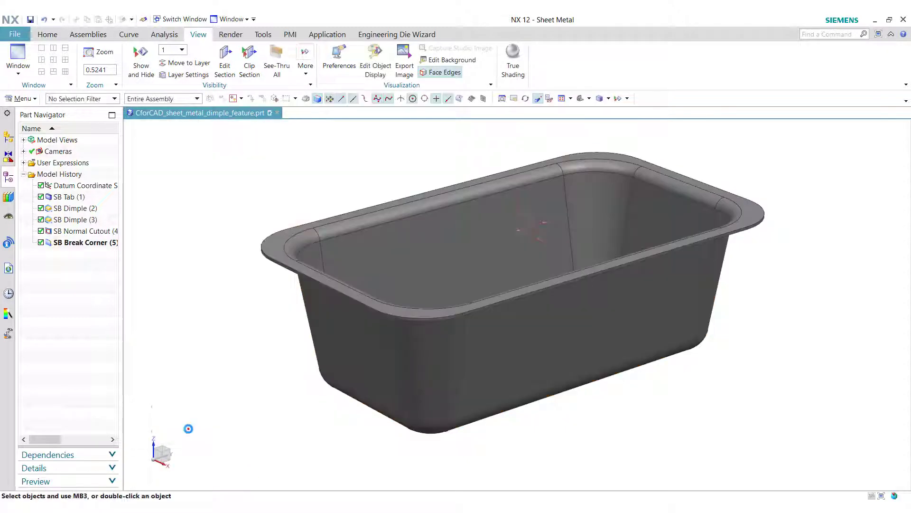
Hide all sketches and datums so only the basin body is displayed
click(616, 100)
click(262, 211)
click(262, 223)
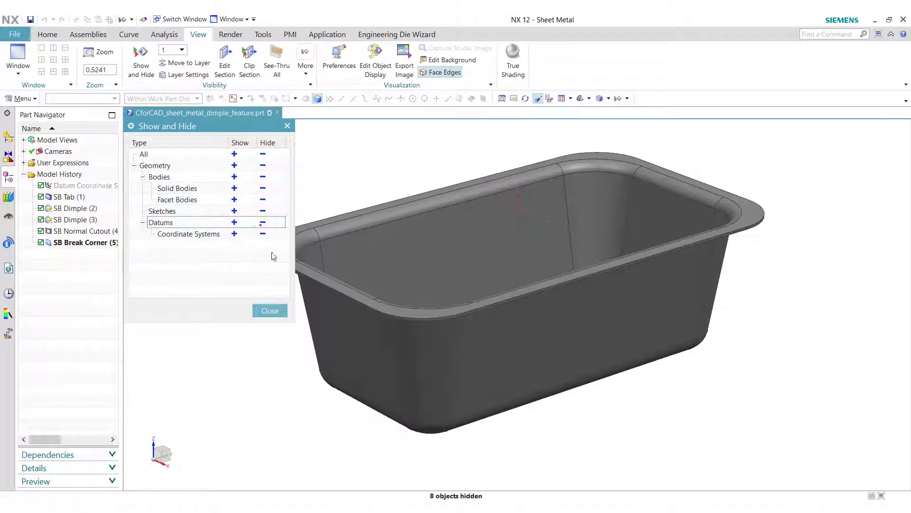
click(274, 311)
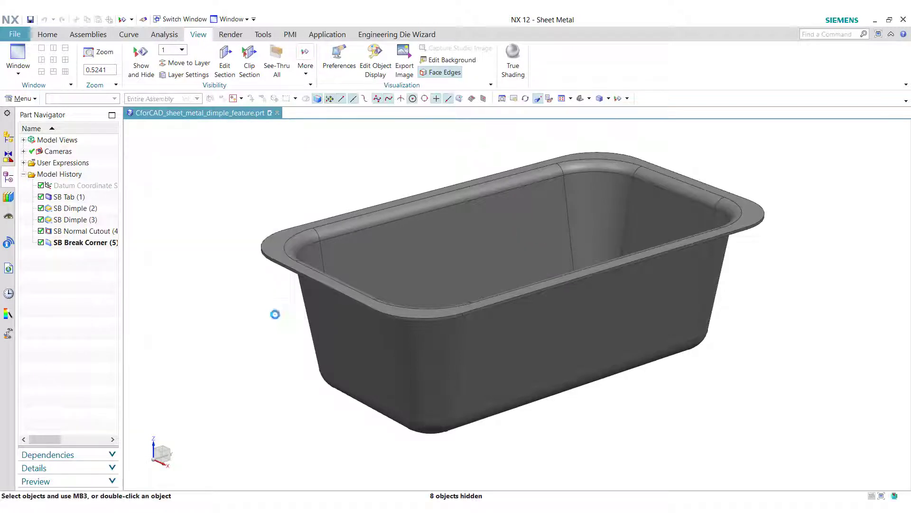
Display the basin with True Shading and No Face Edges, and view it from another angle
click(514, 62)
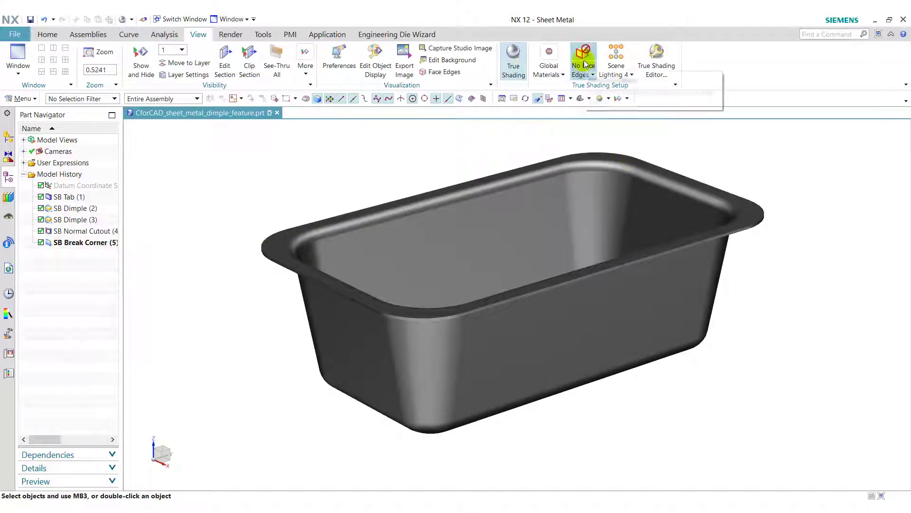
click(583, 59)
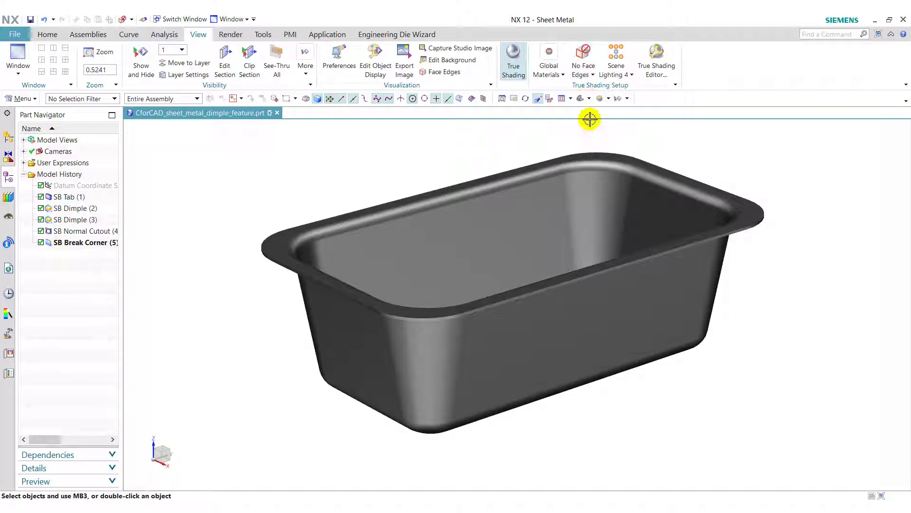
middle_drag(817, 392, 822, 442)
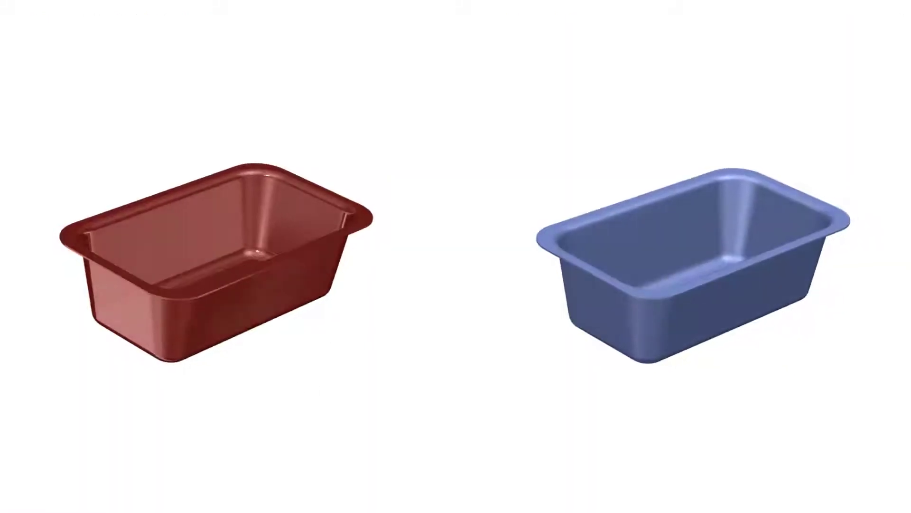